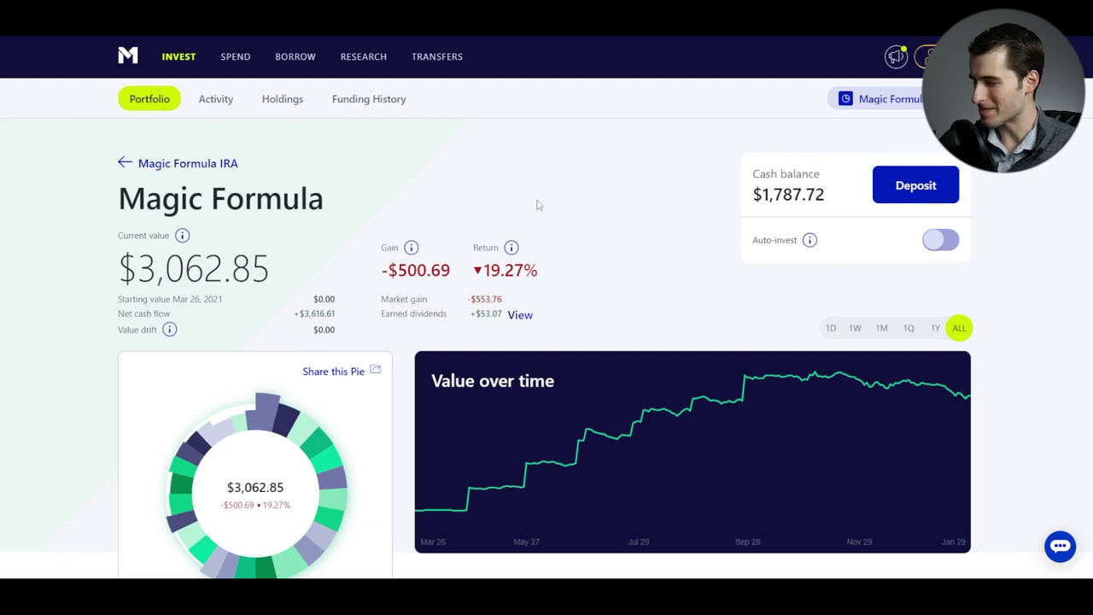
Switch the Magic Formula pie to the 1M range, showing a $338.07 (9.95%) loss.
left_click(882, 330)
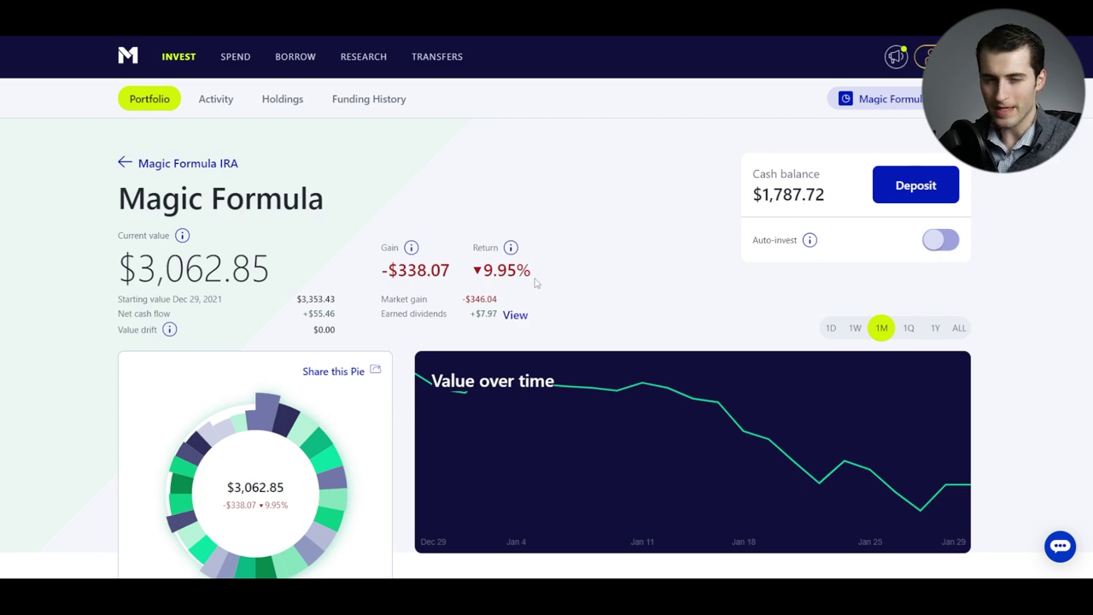
Review the Magic Formula slices list, then switch the chart to ALL, showing a $500.69 loss.
scroll(538, 303, "down", 1)
scroll(539, 299, "down", 5)
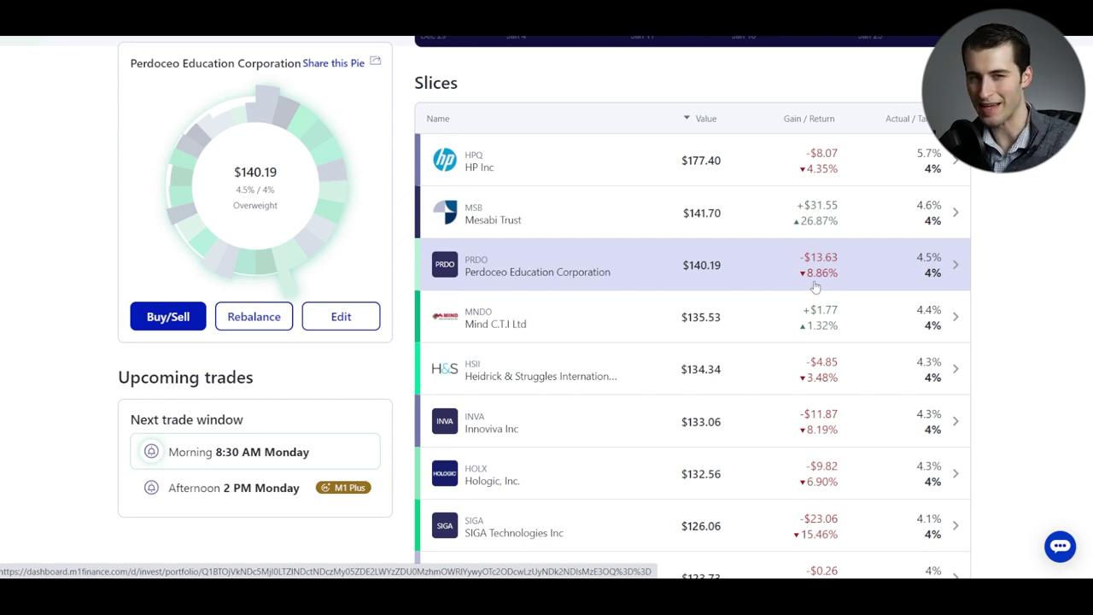
scroll(854, 175, "down", 10)
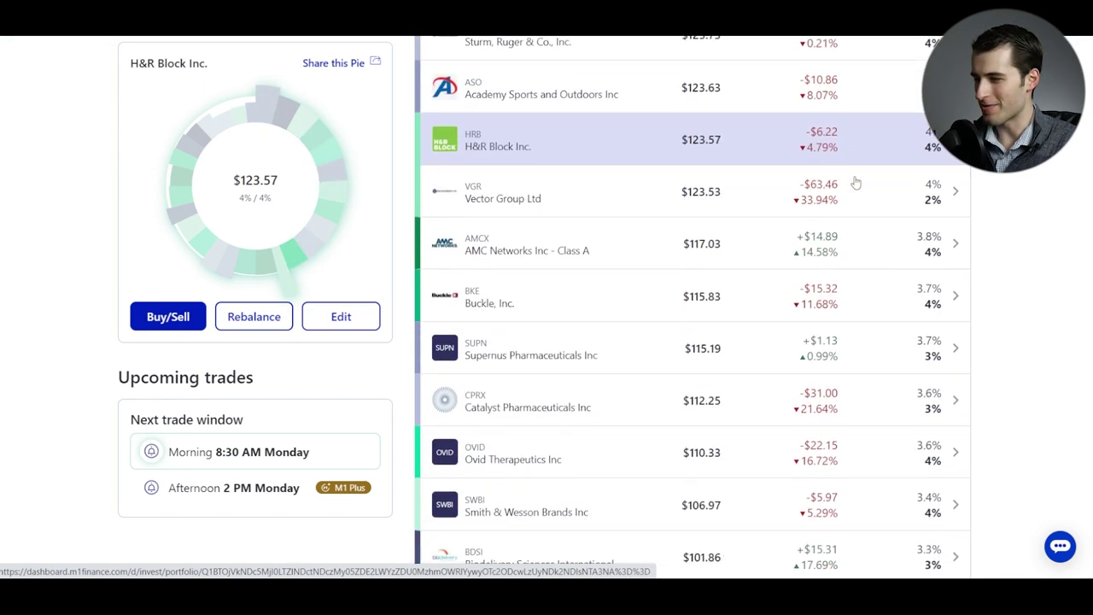
scroll(855, 183, "down", 9)
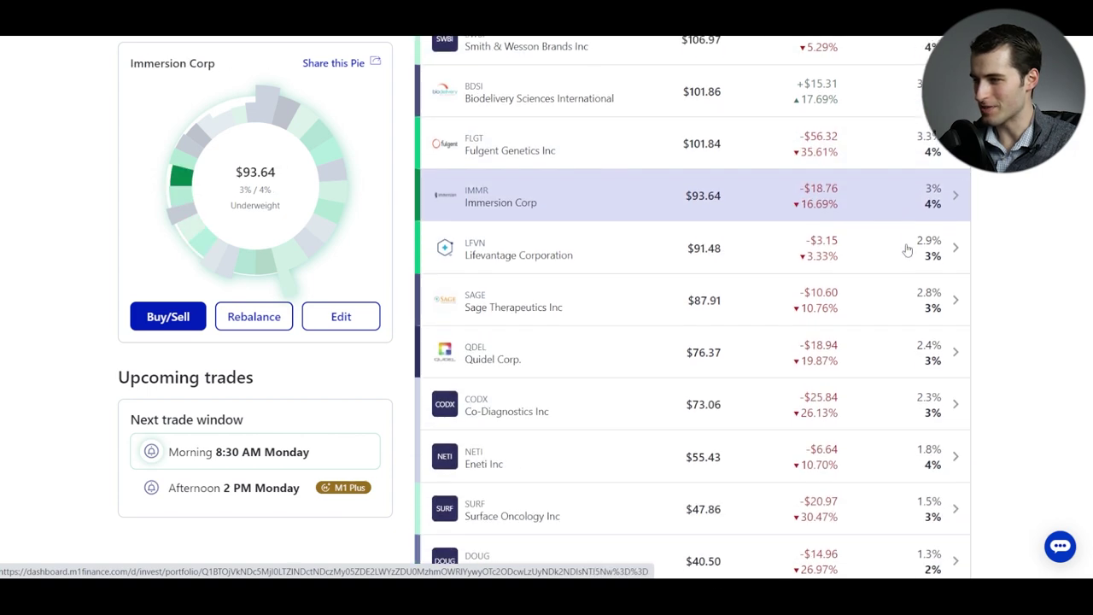
scroll(907, 248, "down", 3)
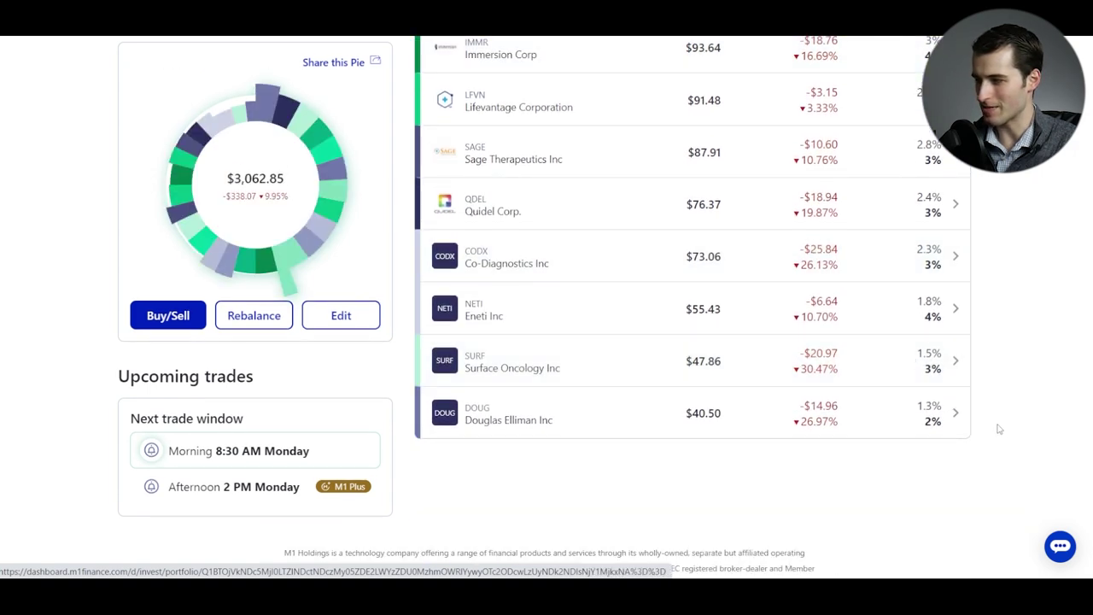
scroll(1008, 427, "up", 16)
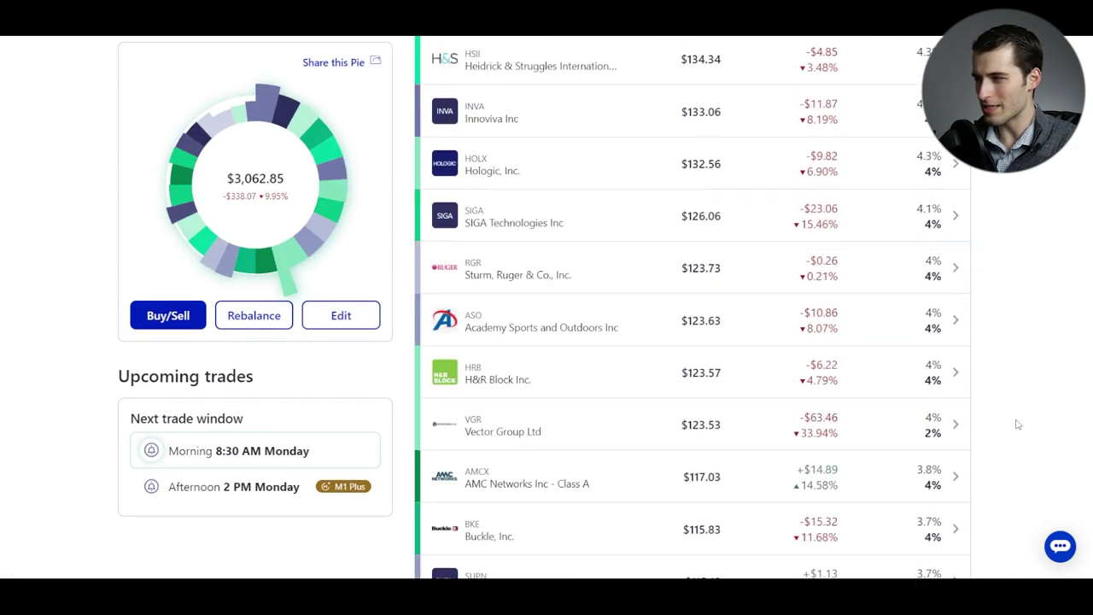
scroll(1016, 425, "up", 13)
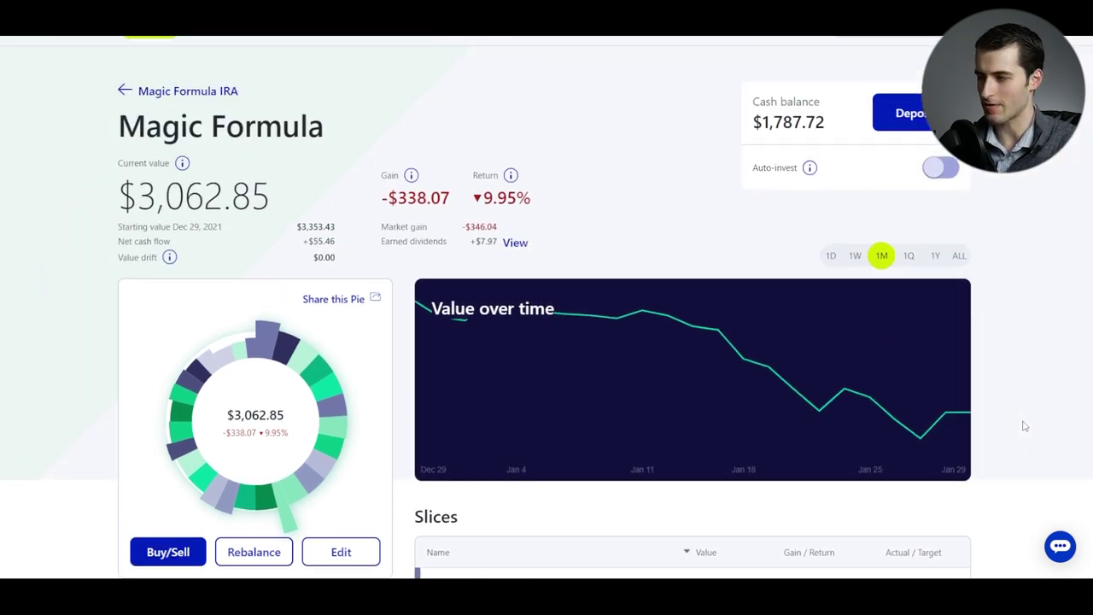
left_click(958, 256)
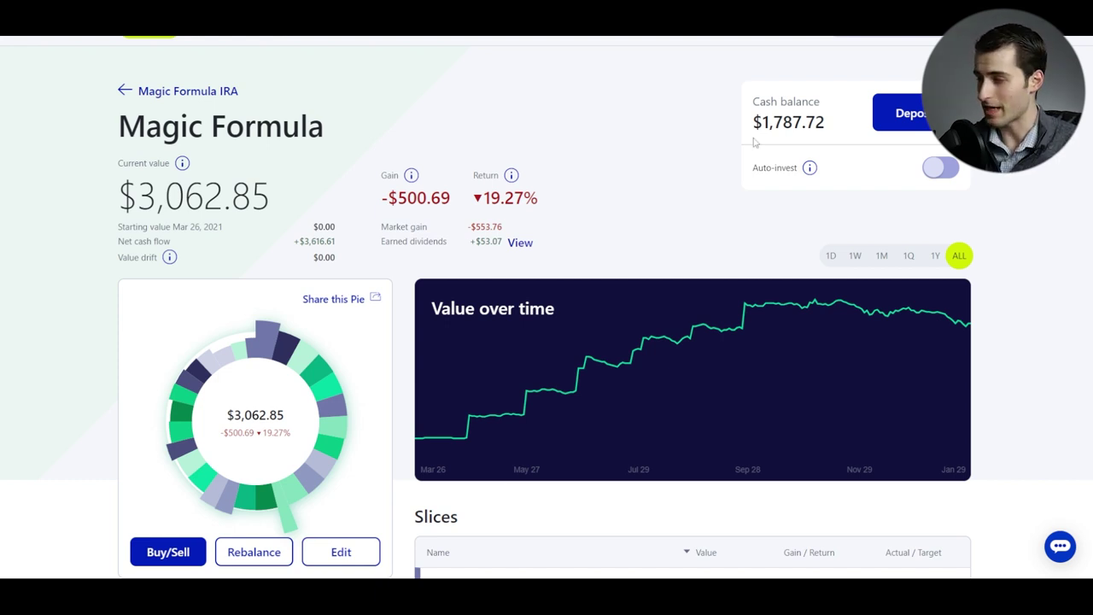
Switch over to the holdings spreadsheet window.
left_click(815, 34)
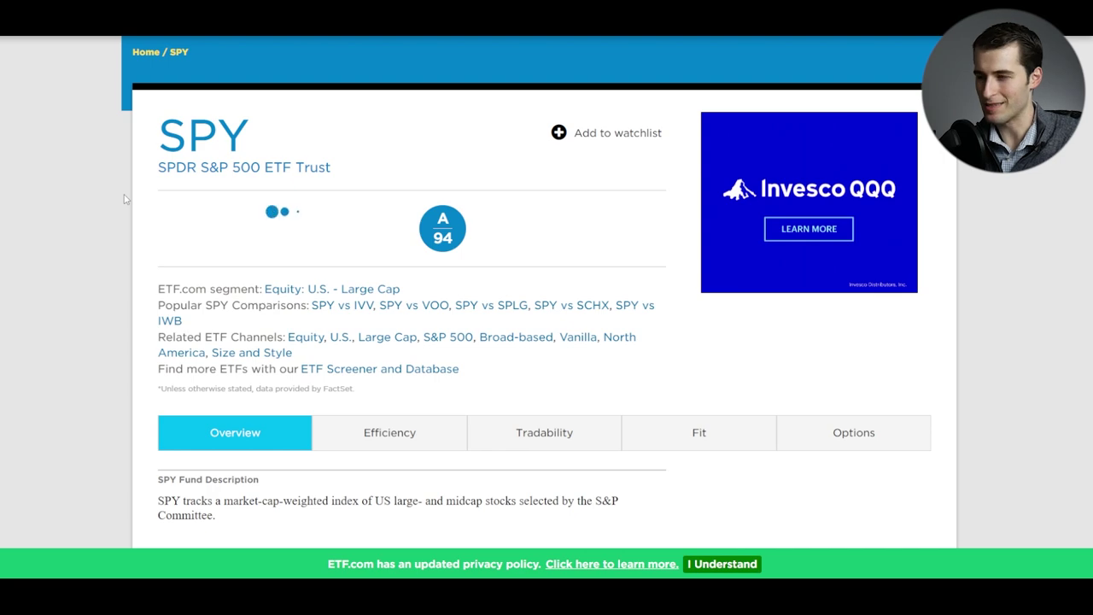
Highlight SPY's $654.42B weighted average market cap and 25.73 P/E in its Portfolio Data.
scroll(146, 214, "down", 8)
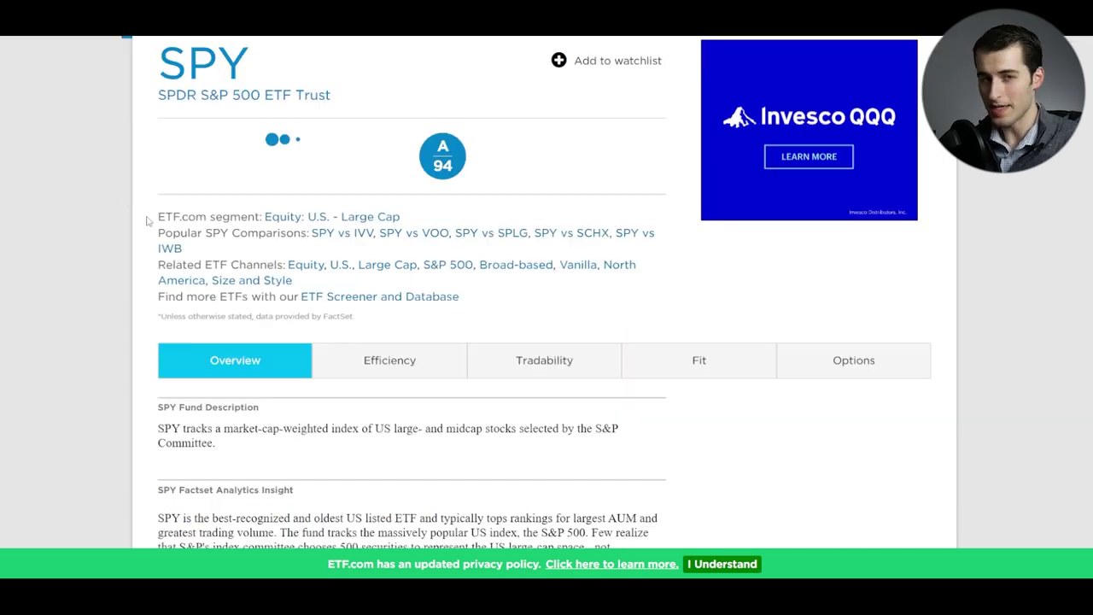
scroll(205, 237, "down", 10)
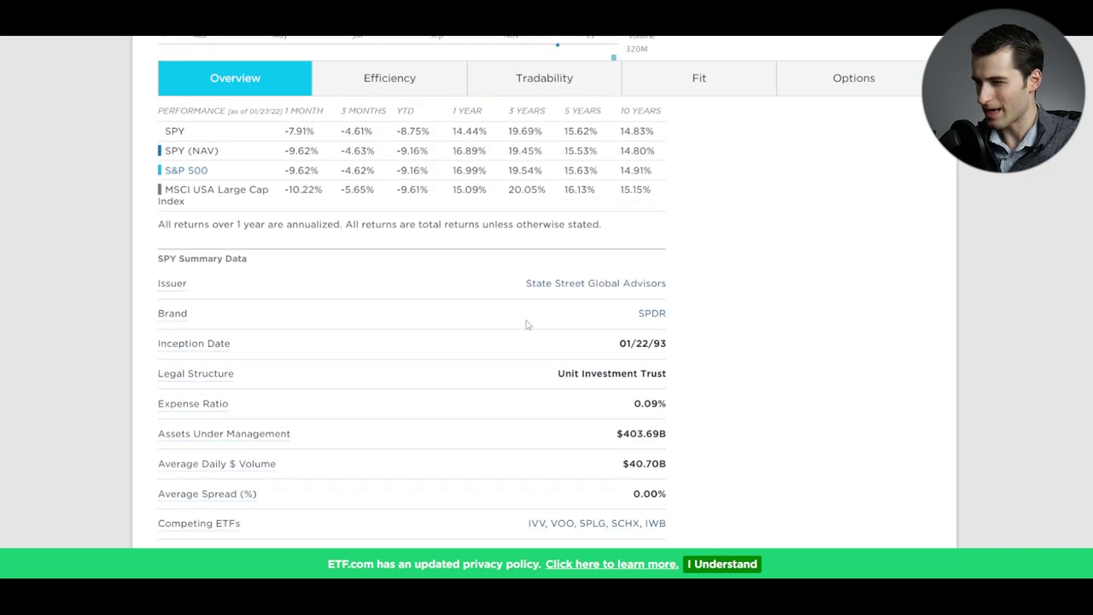
scroll(513, 342, "down", 2)
scroll(444, 352, "down", 2)
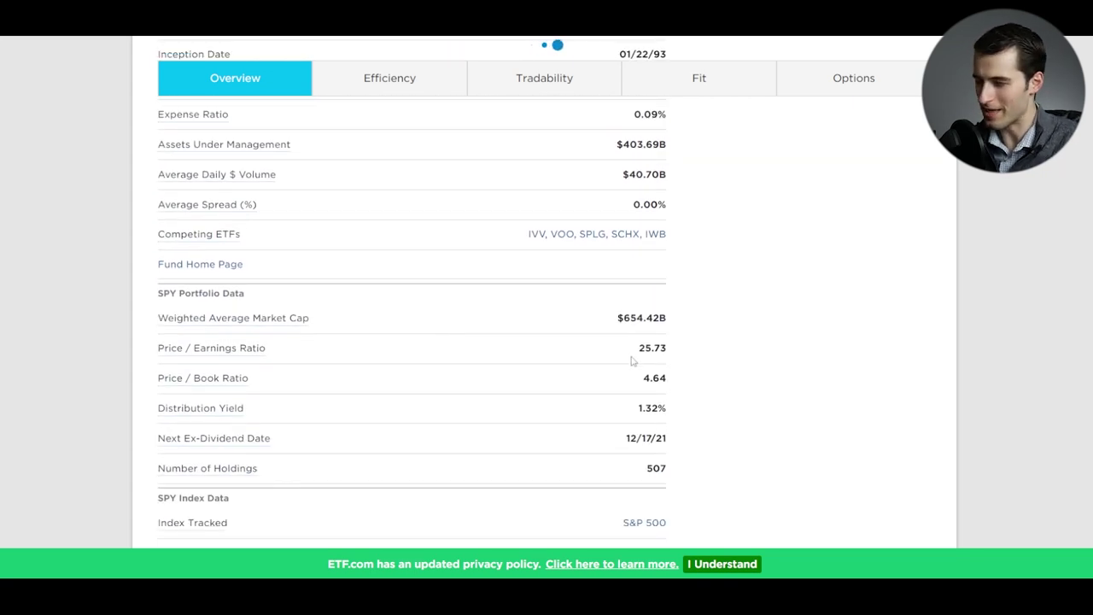
mouse_move(294, 317)
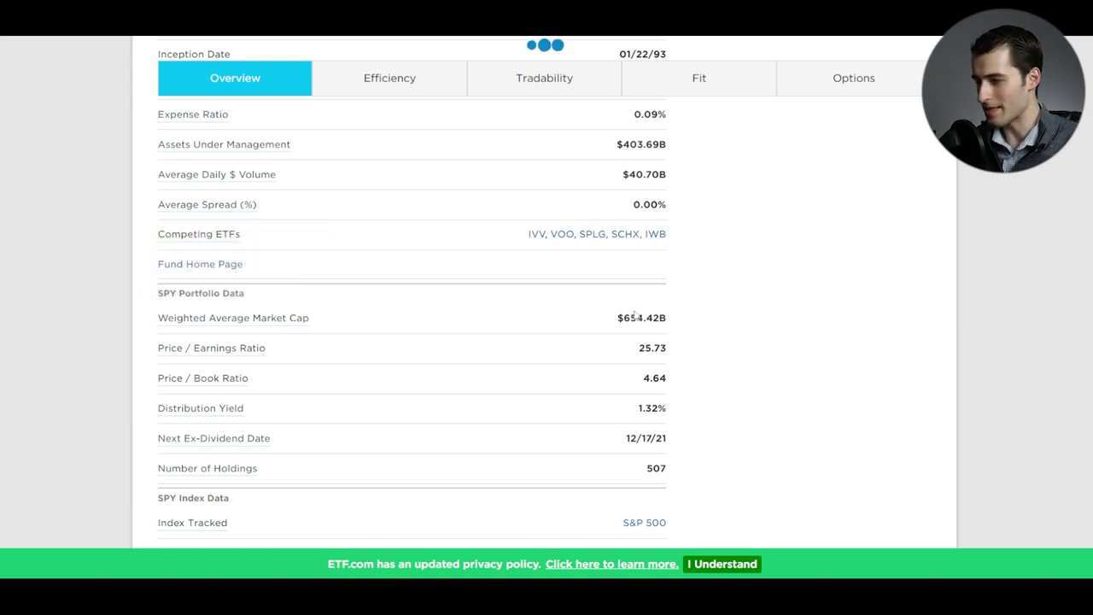
left_click_drag(612, 324, 664, 319)
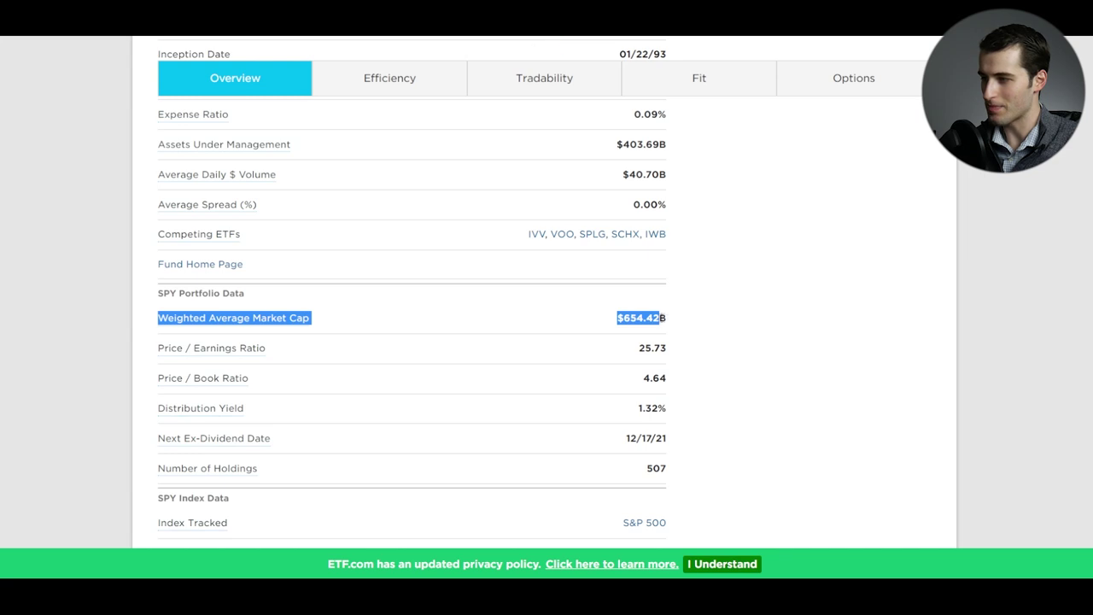
left_click(657, 318)
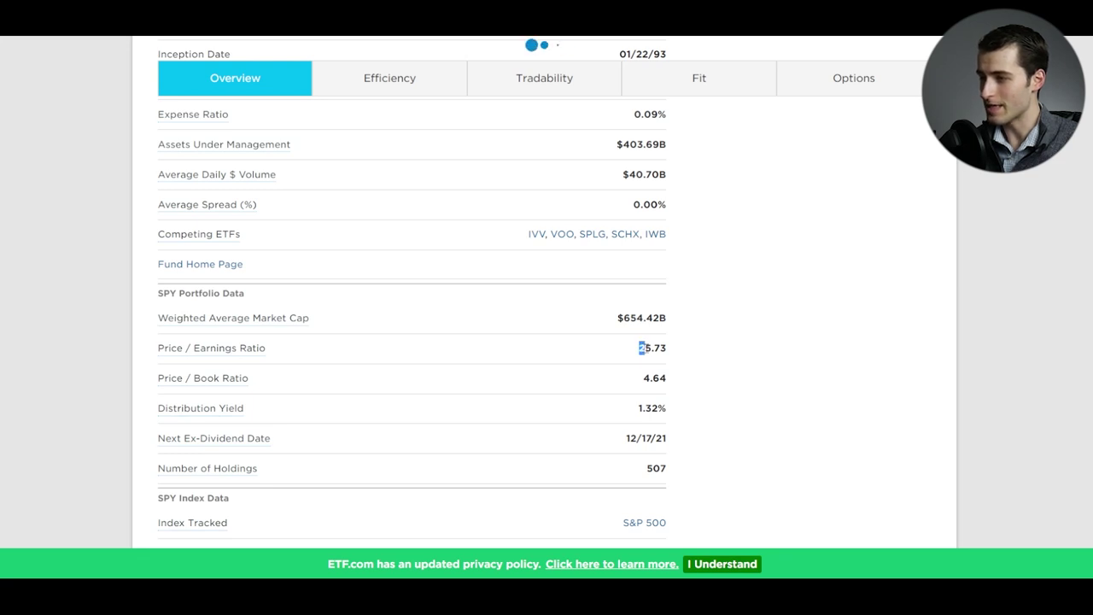
left_click_drag(645, 347, 665, 347)
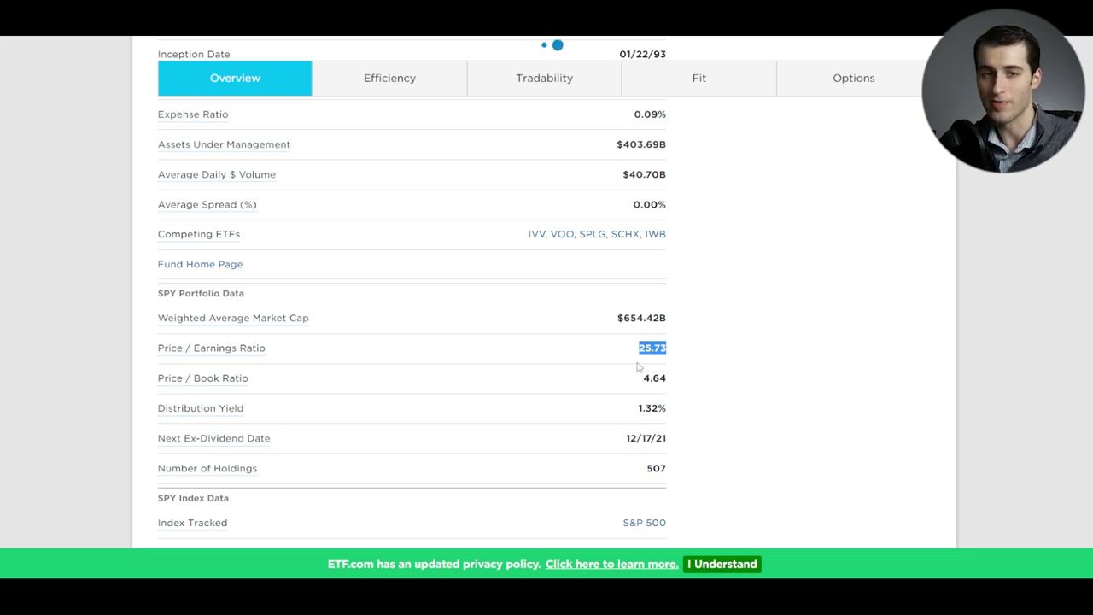
left_click(113, 333)
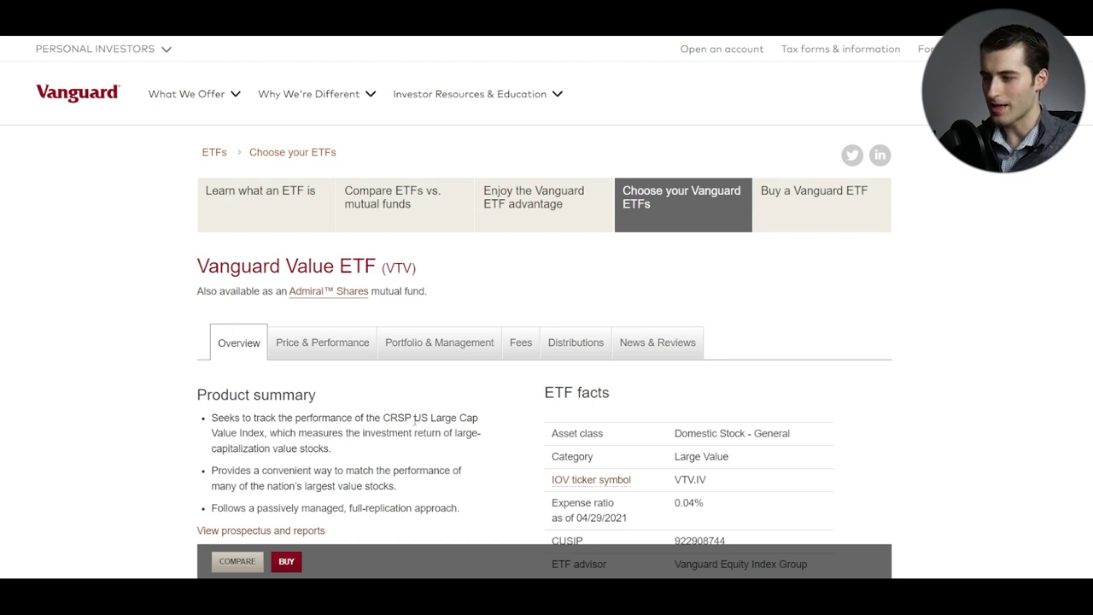
Highlight VTV's US Large Cap Value Index name and its 355-stock count.
left_click_drag(414, 417, 267, 443)
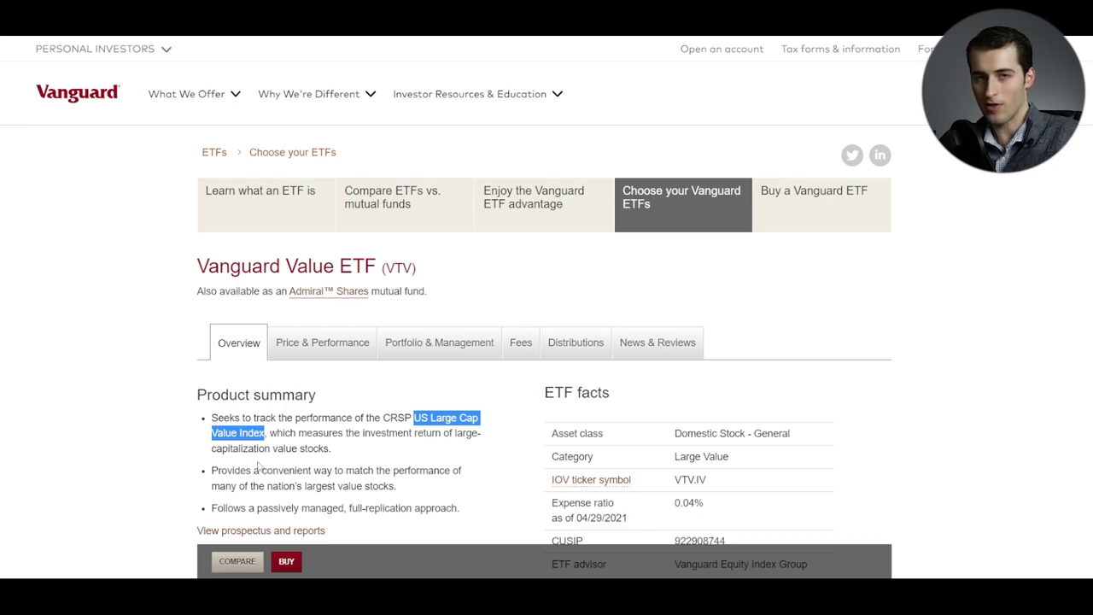
scroll(561, 290, "down", 20)
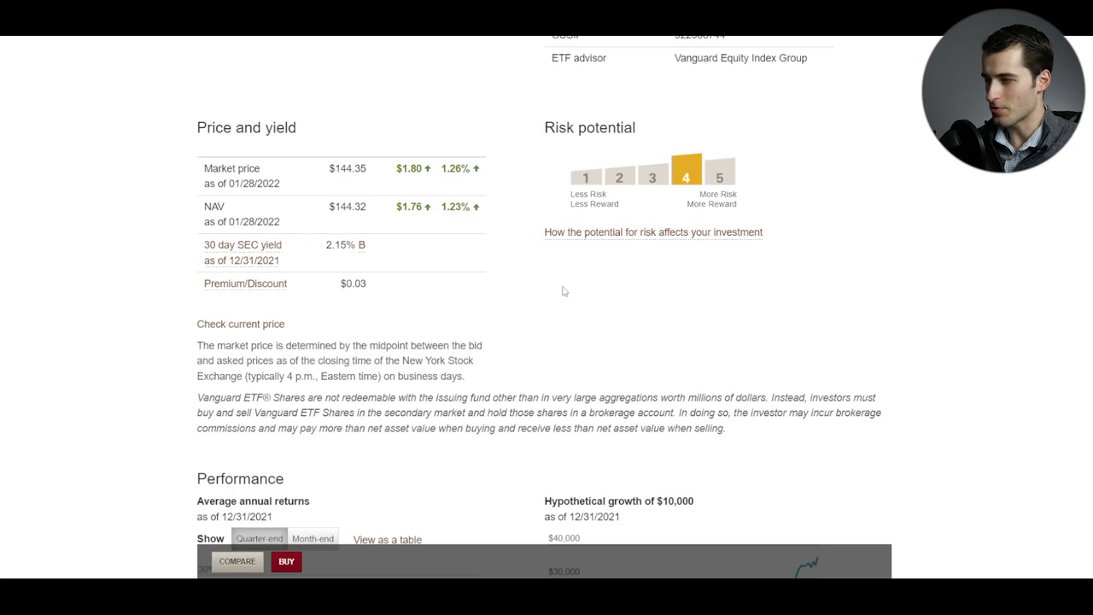
scroll(693, 281, "down", 1)
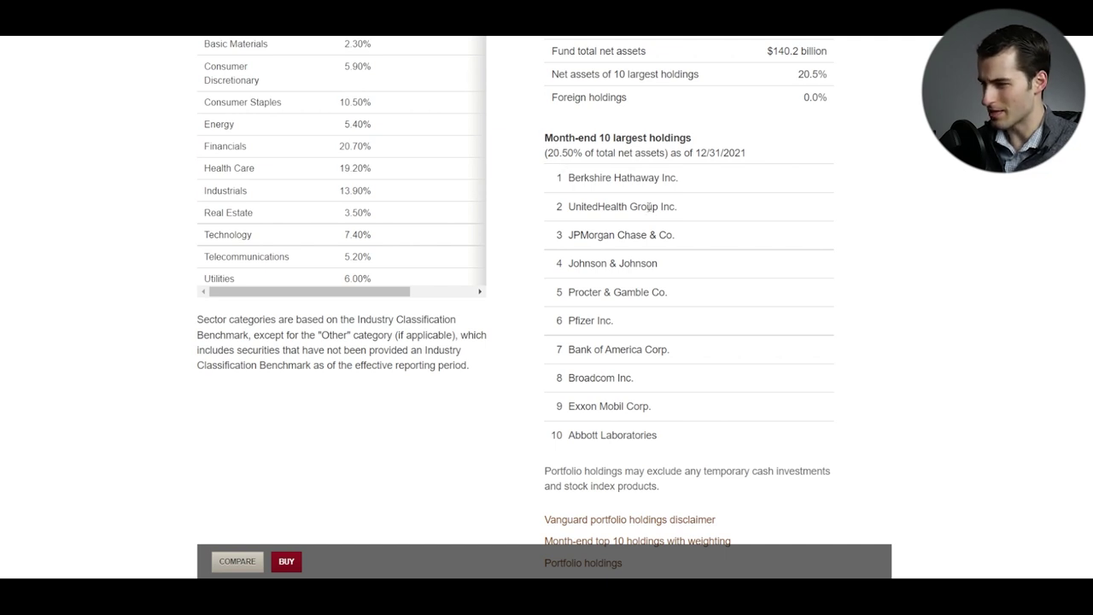
scroll(653, 213, "up", 3)
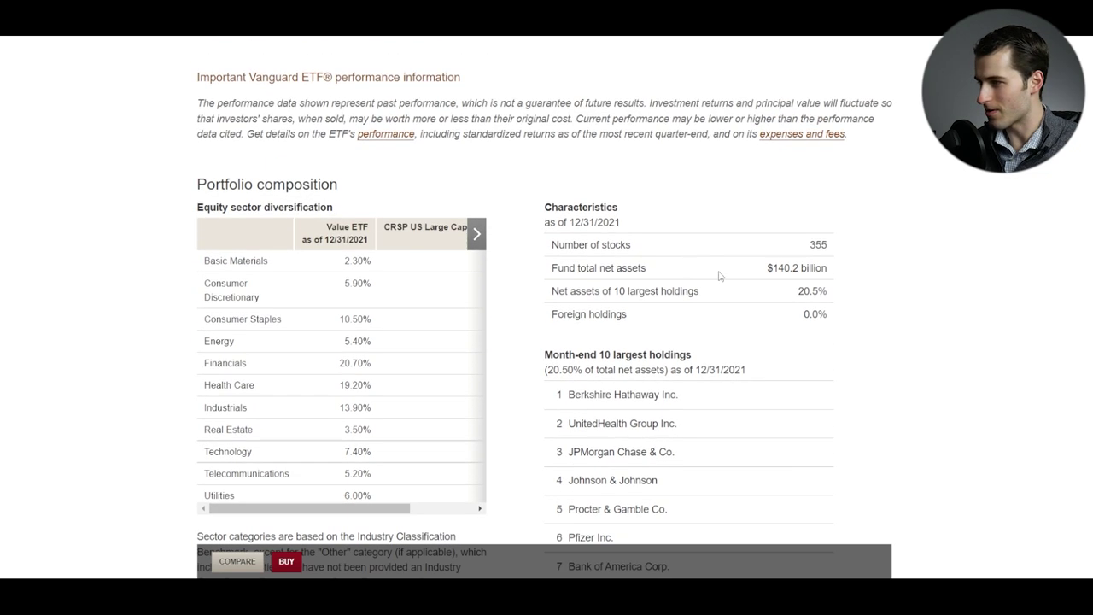
double_click(816, 245)
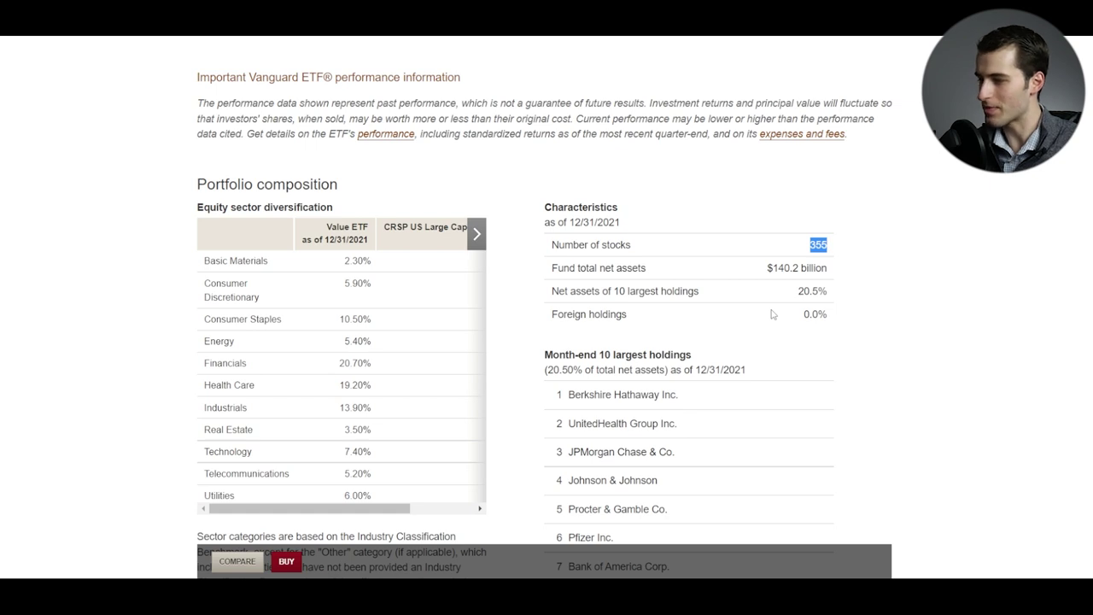
Highlight Berkshire Hathaway as VTV's top holding, then go to VTV's ETF.com page.
scroll(666, 325, "down", 3)
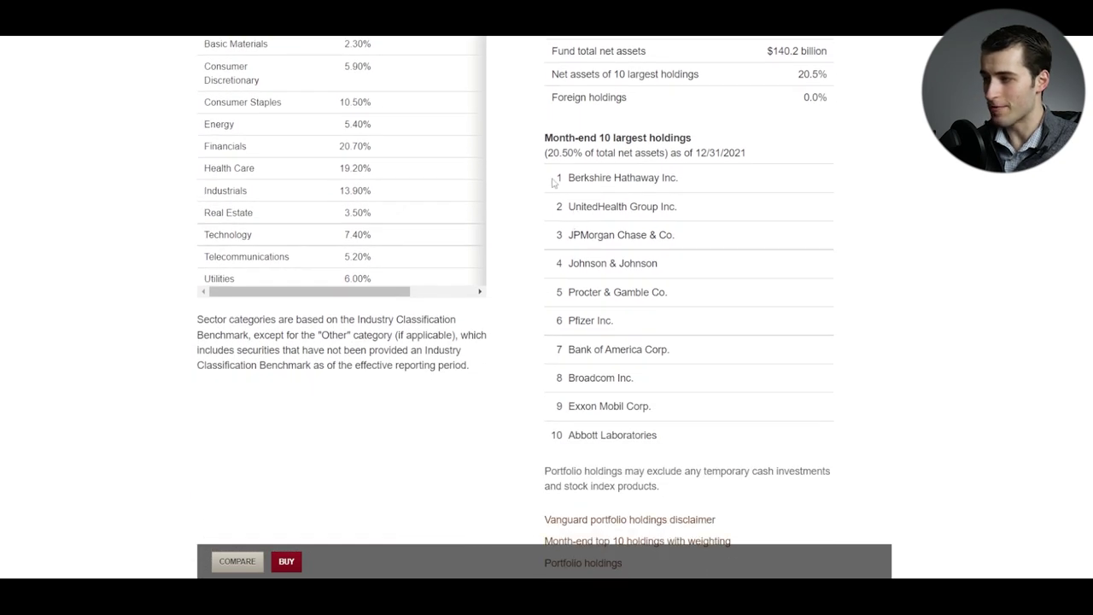
left_click_drag(557, 178, 629, 190)
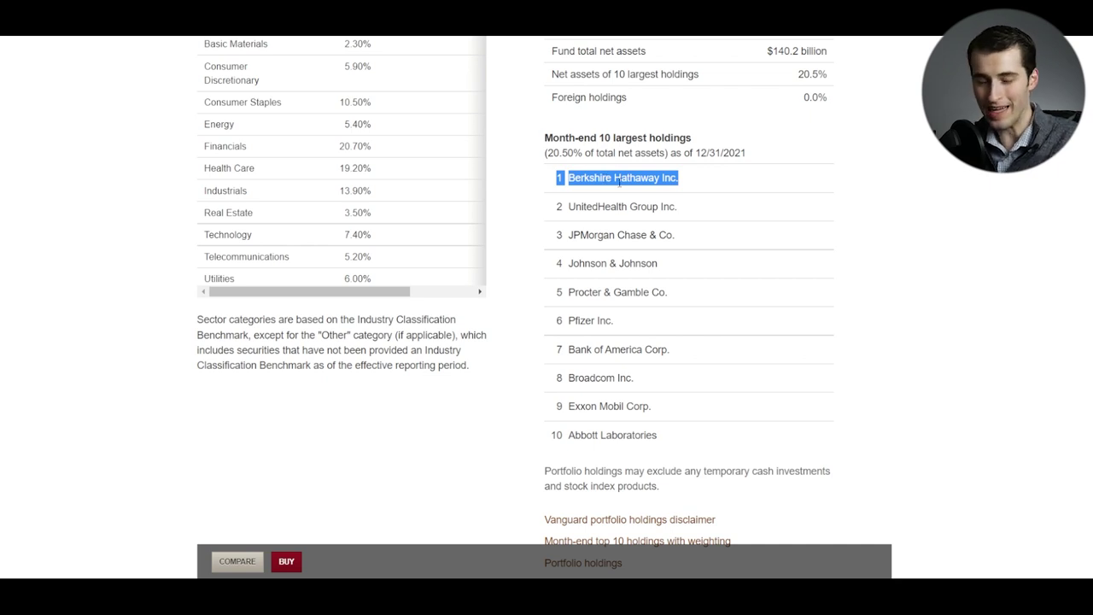
left_click(620, 181)
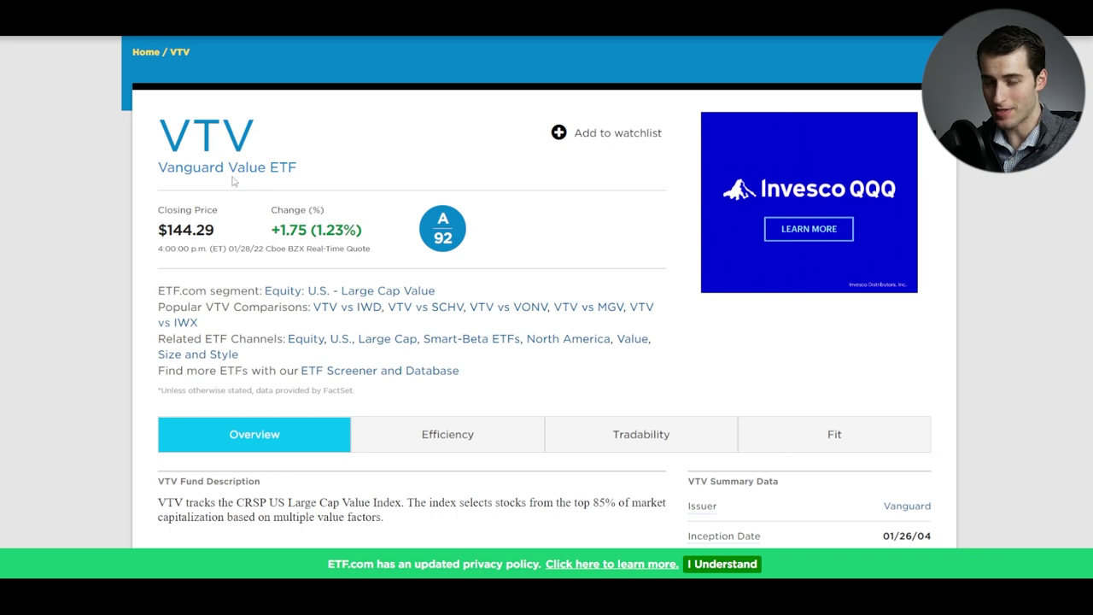
Highlight VTV's $160.85B weighted average market cap and 18.04 P/E in its Portfolio Data.
scroll(677, 239, "down", 5)
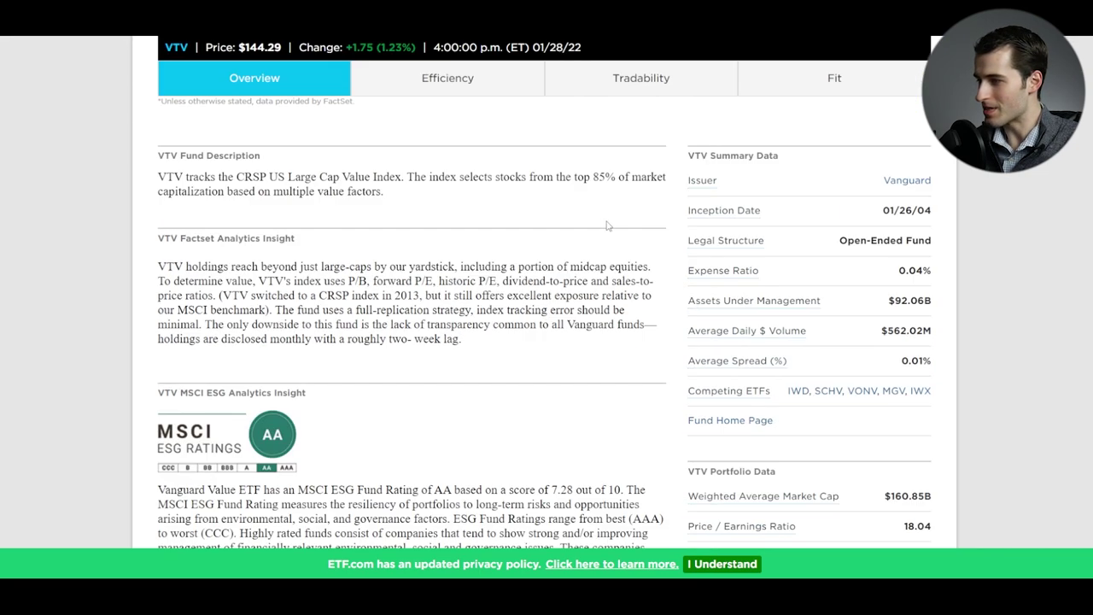
scroll(677, 239, "down", 2)
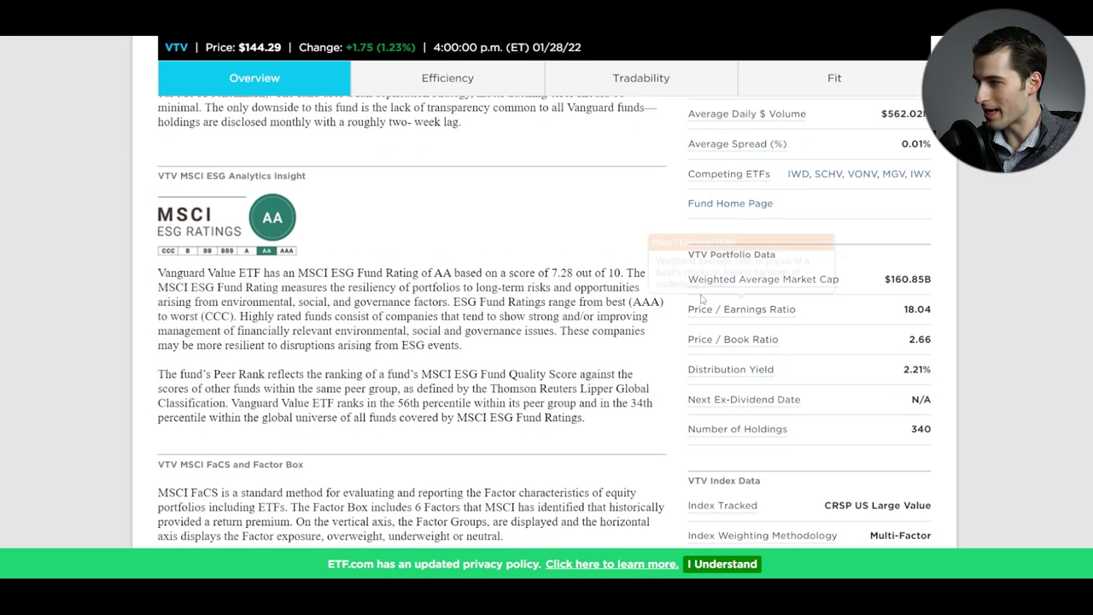
left_click_drag(683, 281, 800, 284)
left_click_drag(932, 279, 886, 284)
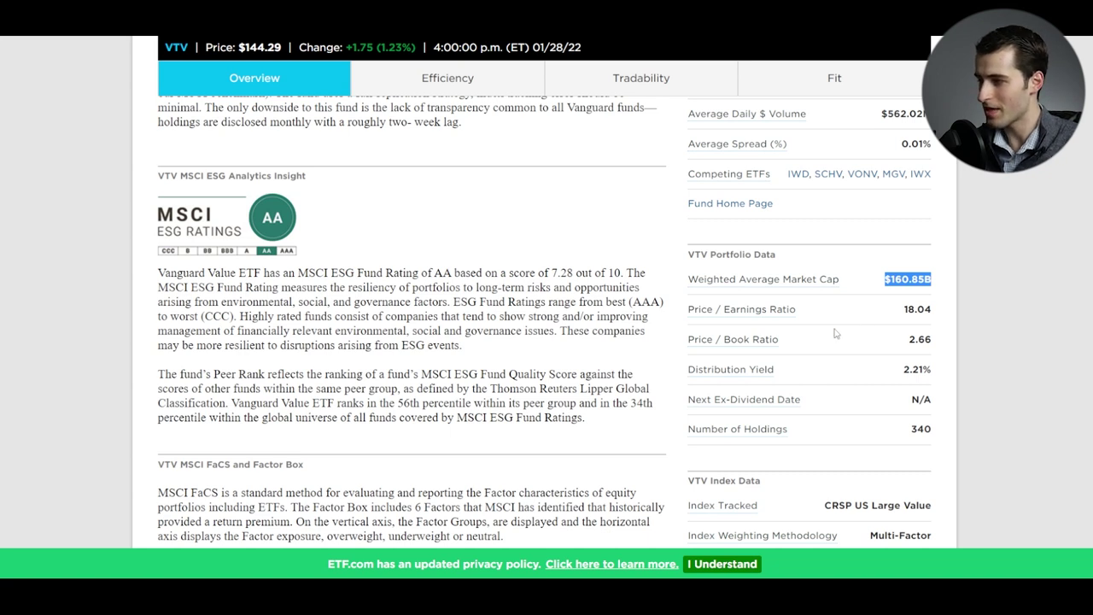
left_click(934, 313)
left_click_drag(934, 313, 902, 312)
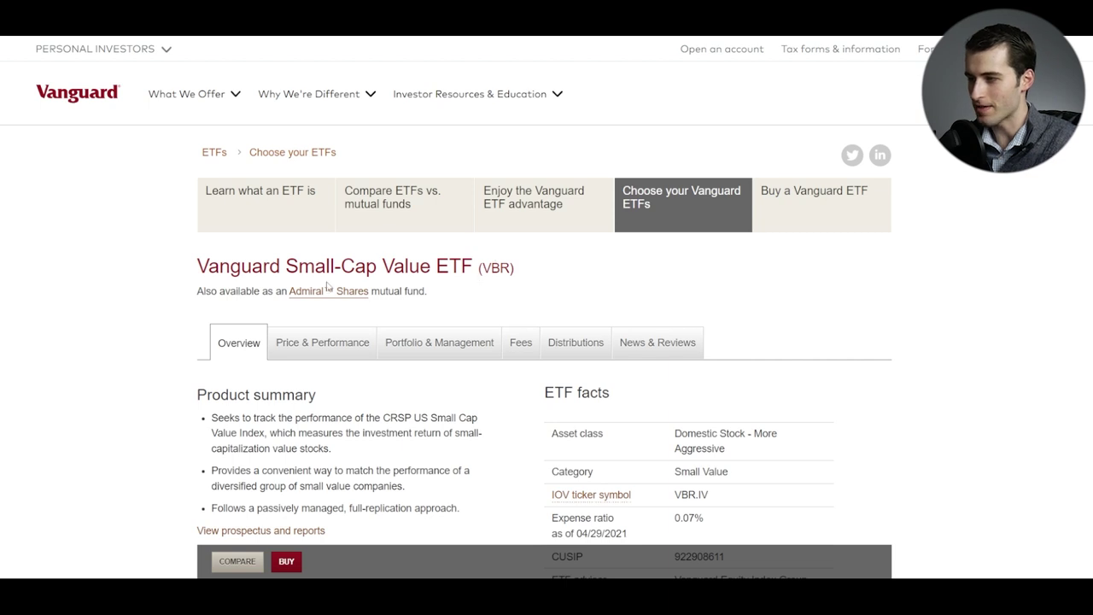
Highlight VBR's US Small Cap Value Index name and its 1001-stock count.
scroll(359, 274, "down", 2)
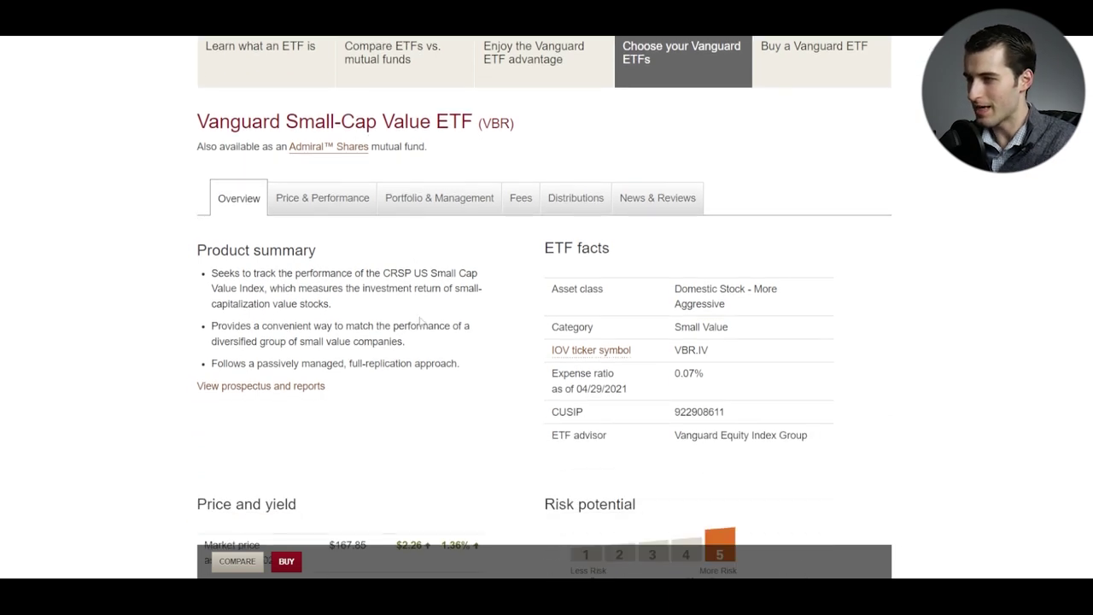
left_click_drag(418, 273, 265, 290)
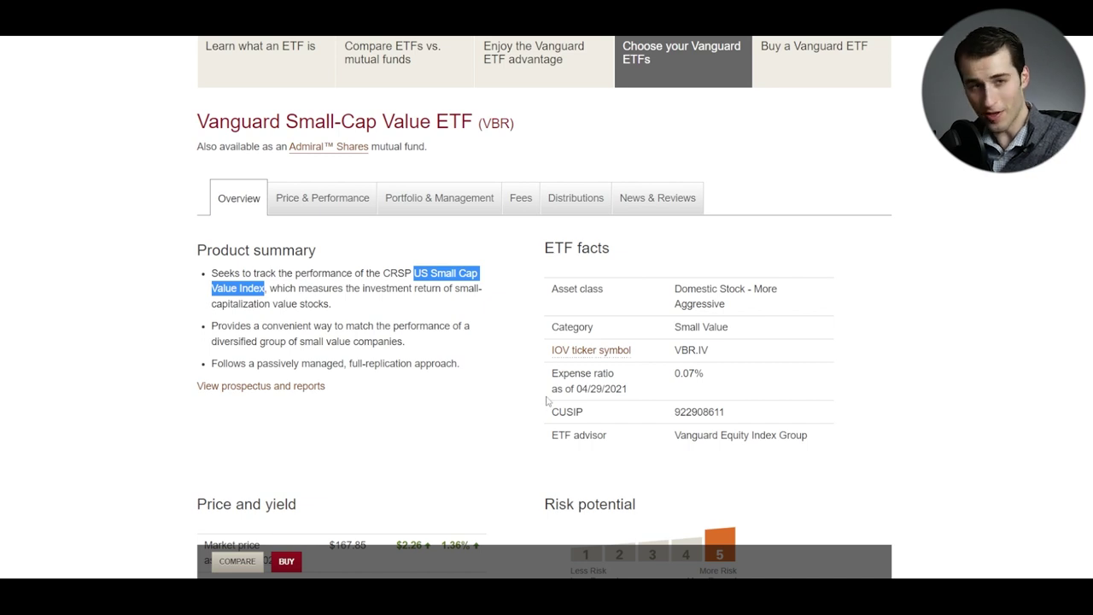
scroll(547, 400, "down", 15)
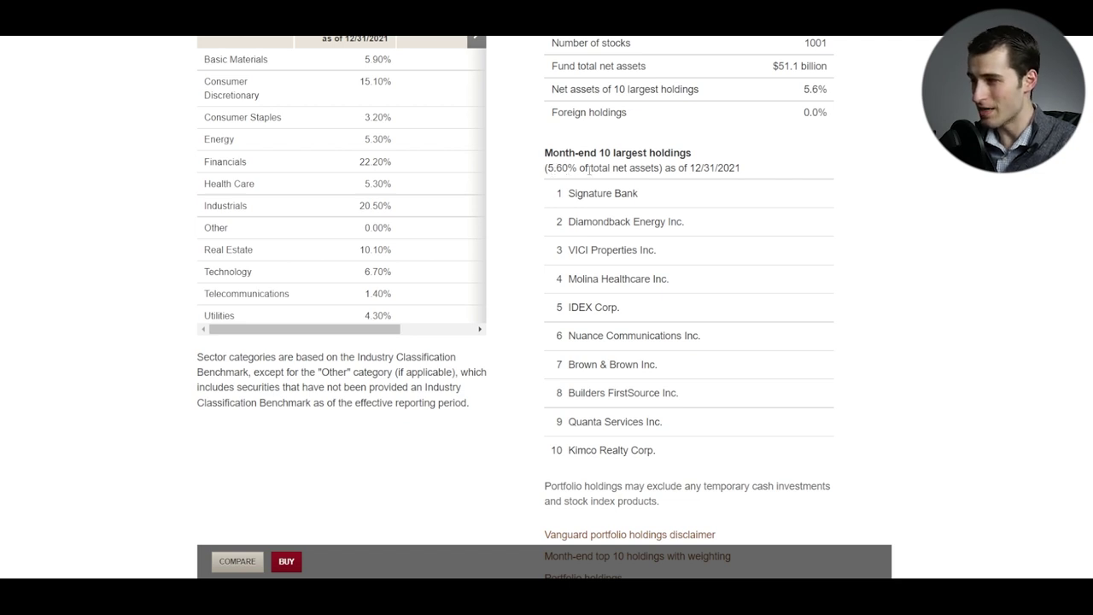
scroll(783, 262, "up", 2)
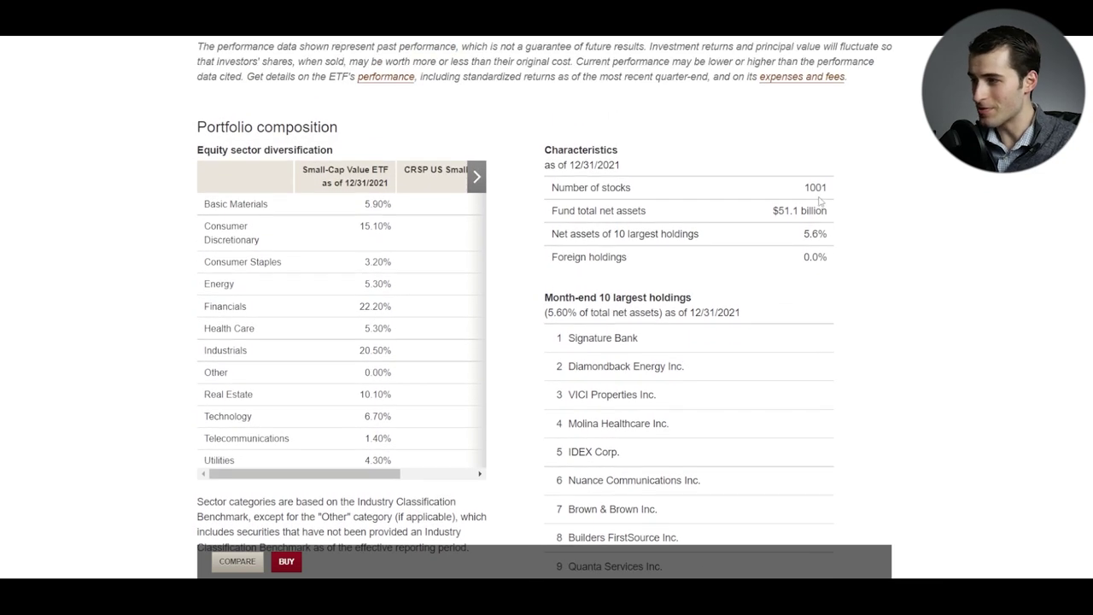
double_click(821, 188)
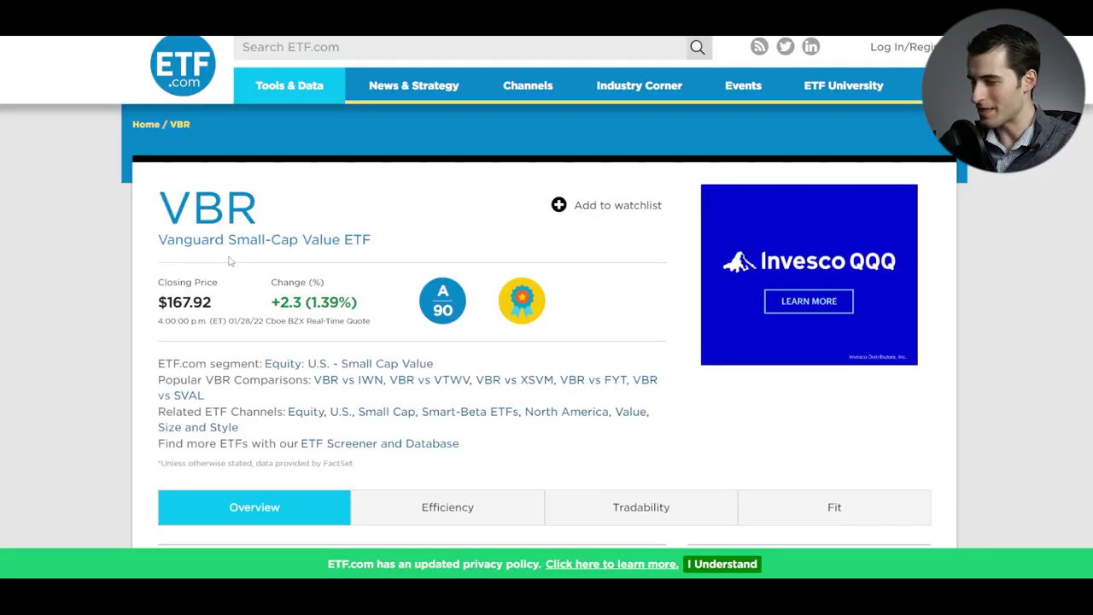
Highlight VBR's 19.08 price/earnings ratio in its ETF.com Portfolio Data.
scroll(385, 256, "down", 5)
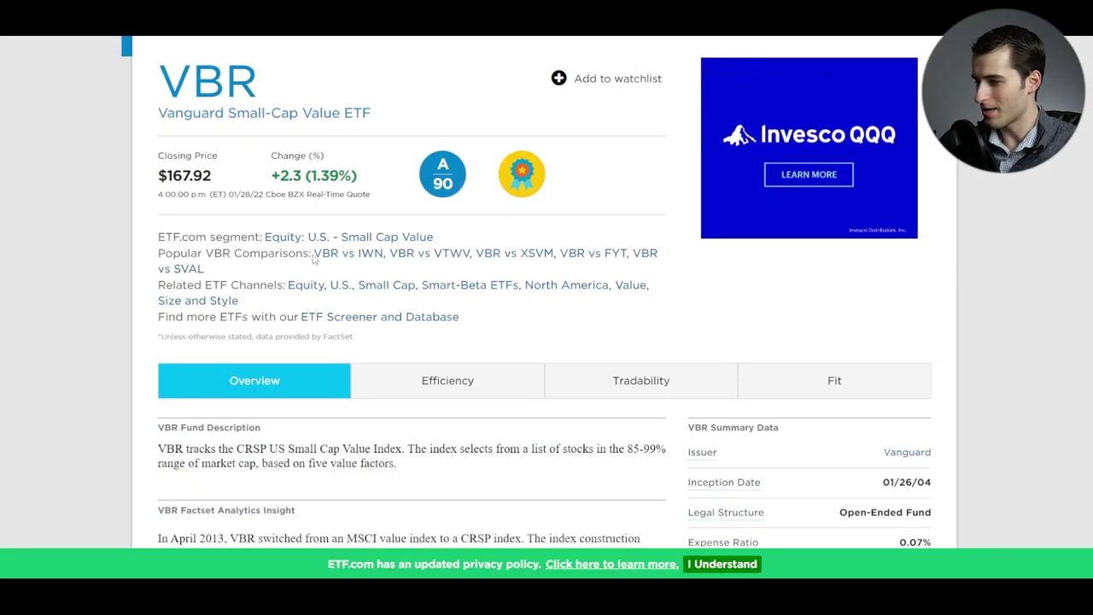
scroll(461, 249, "down", 3)
mouse_move(832, 212)
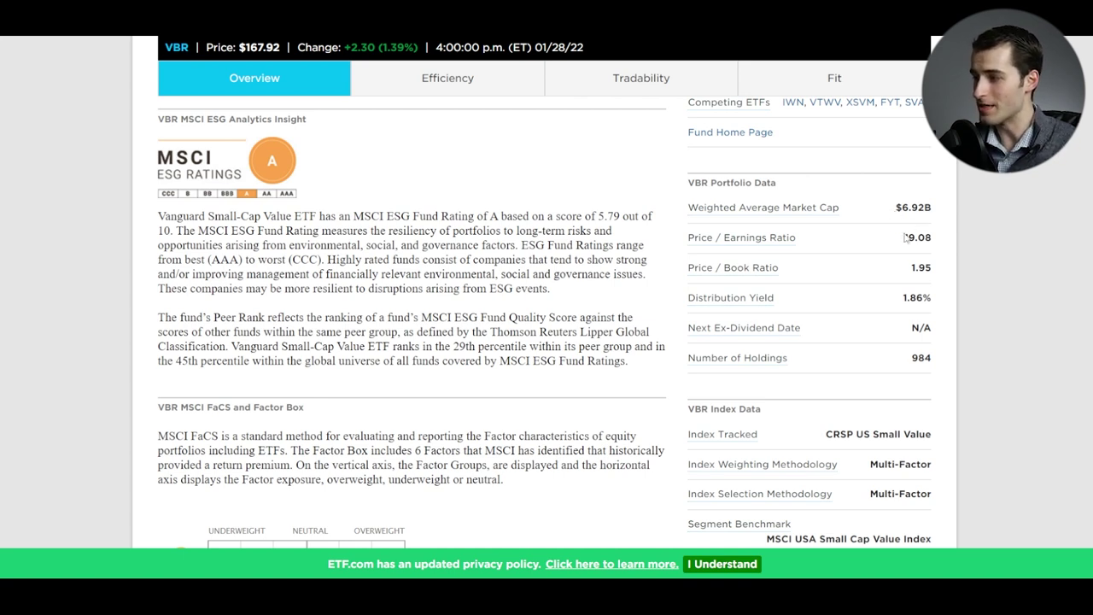
left_click_drag(903, 238, 934, 242)
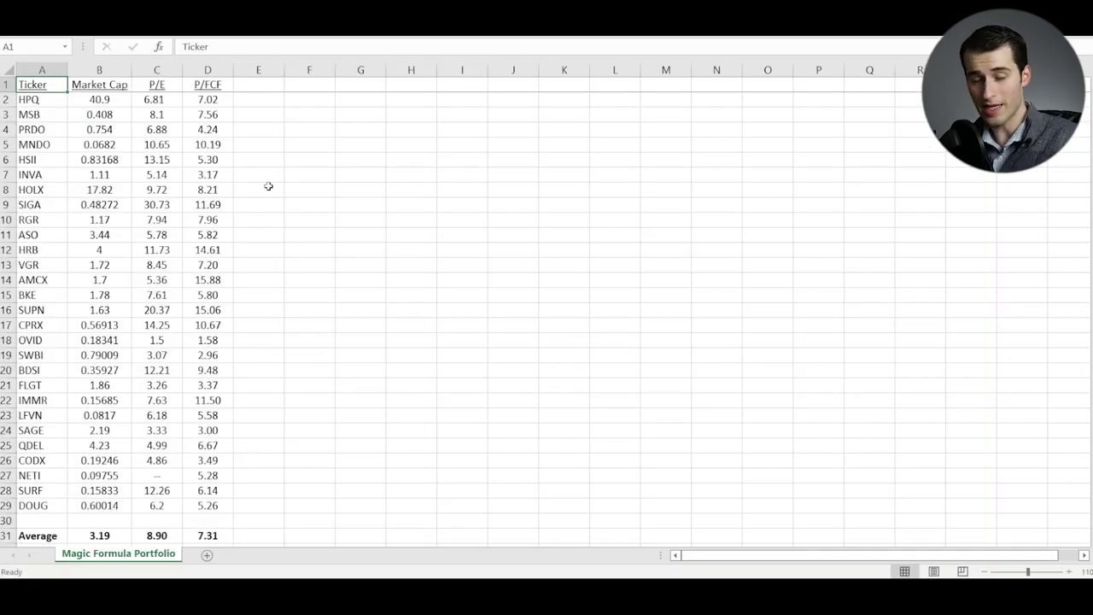
left_click(120, 88)
key("ctrl+shift+Down")
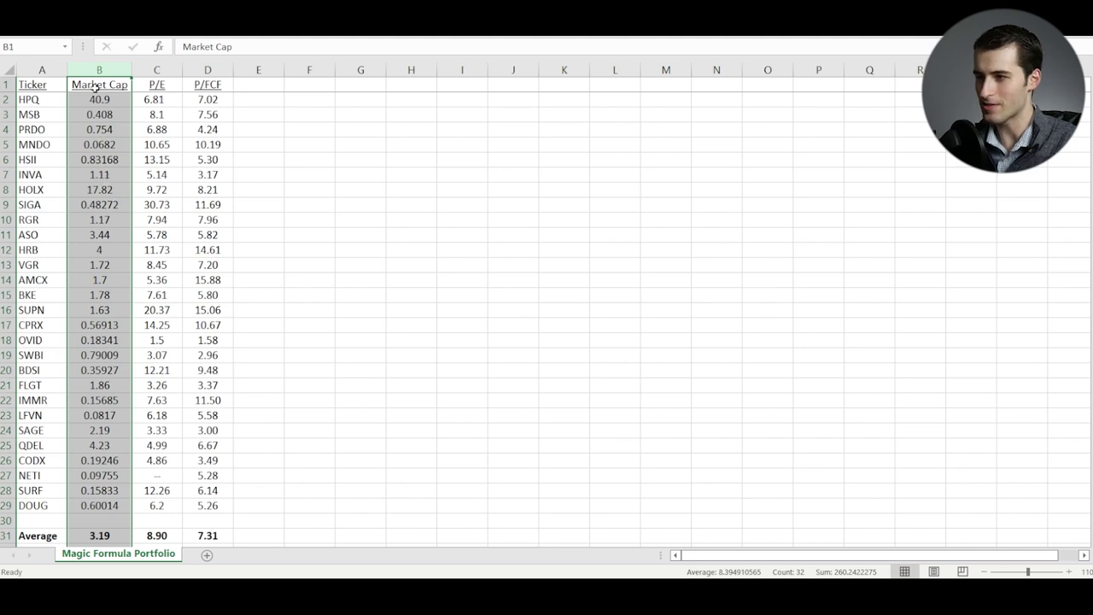
left_click(103, 114)
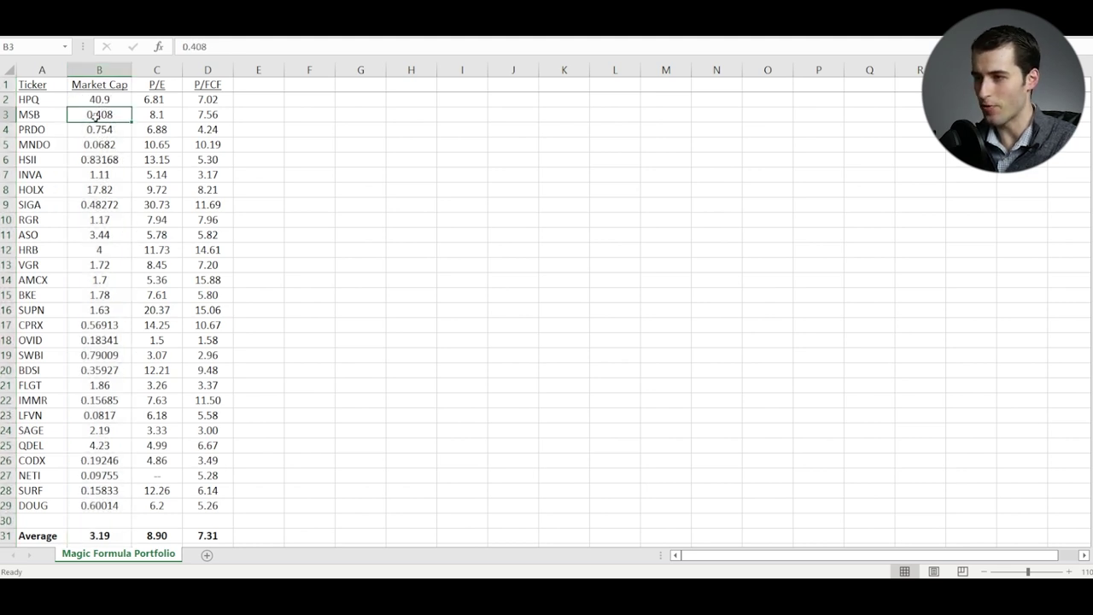
left_click(156, 69)
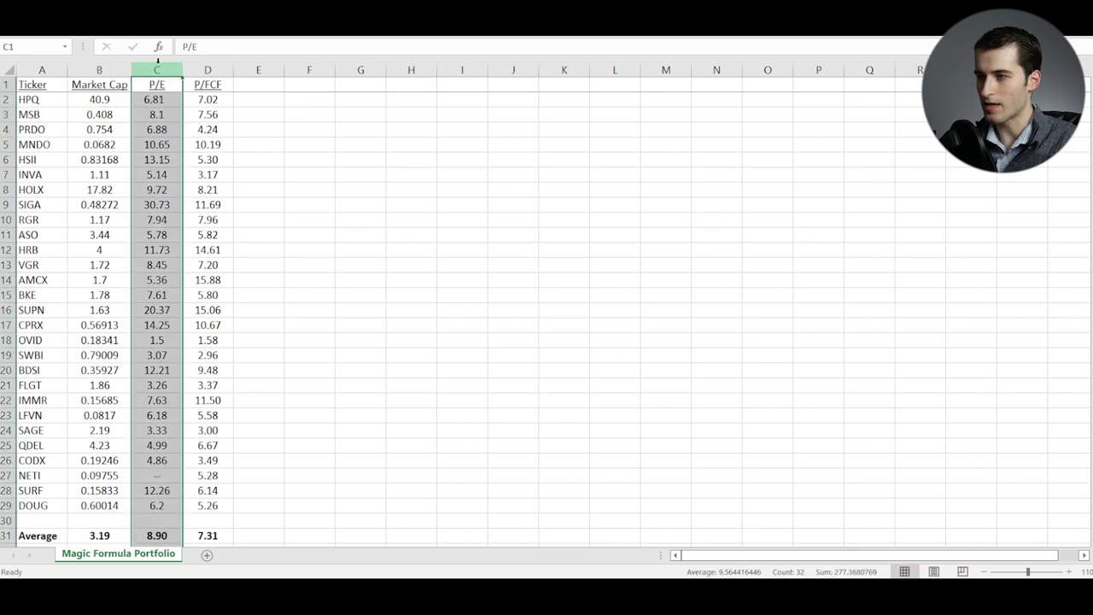
left_click(212, 69)
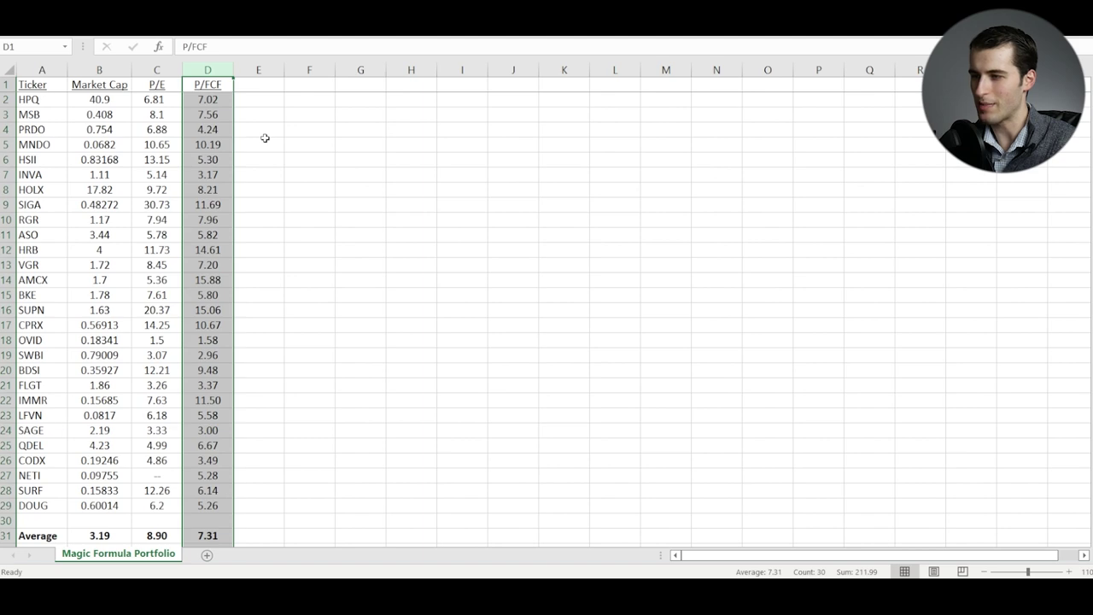
left_click(260, 174)
Inspect the Market Cap, P/E and P/FCF average formulas in cells B31–D31.
scroll(101, 386, "up", 5)
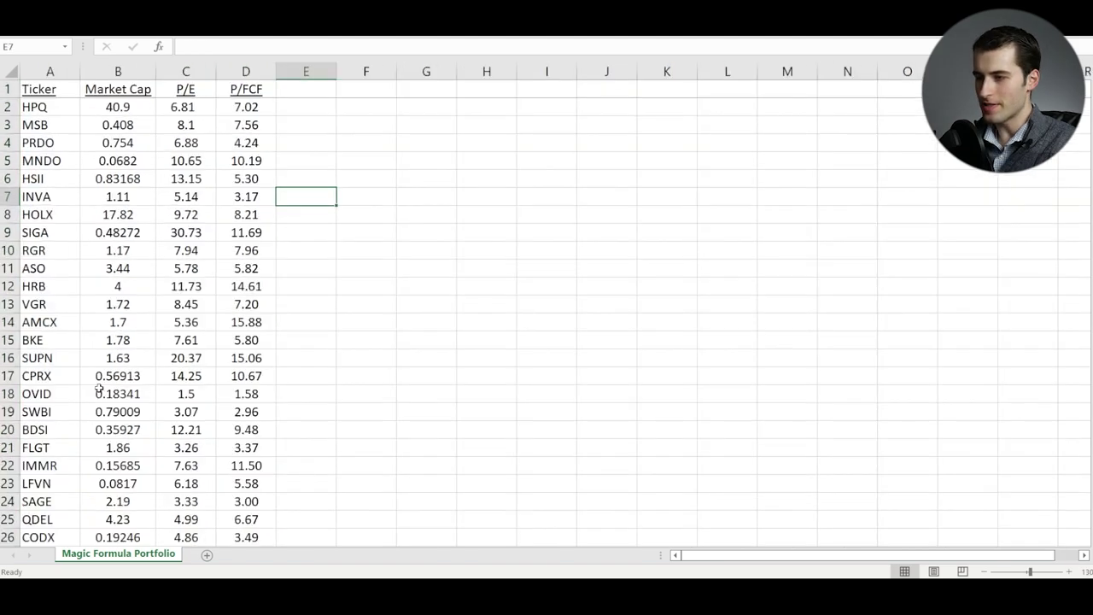
scroll(180, 364, "down", 4)
scroll(180, 365, "down", 3)
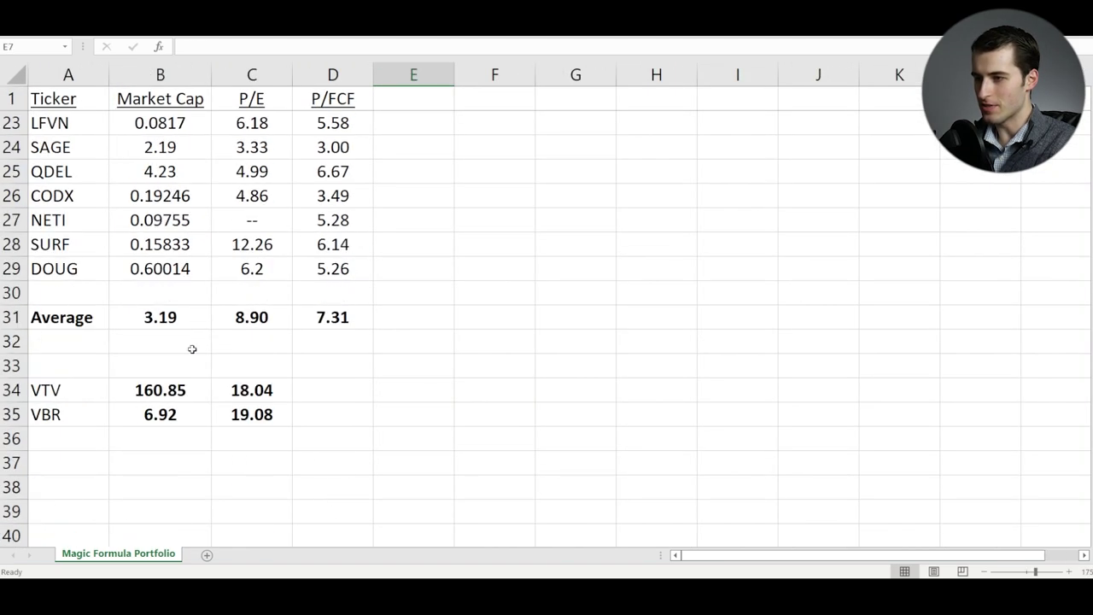
left_click(136, 324)
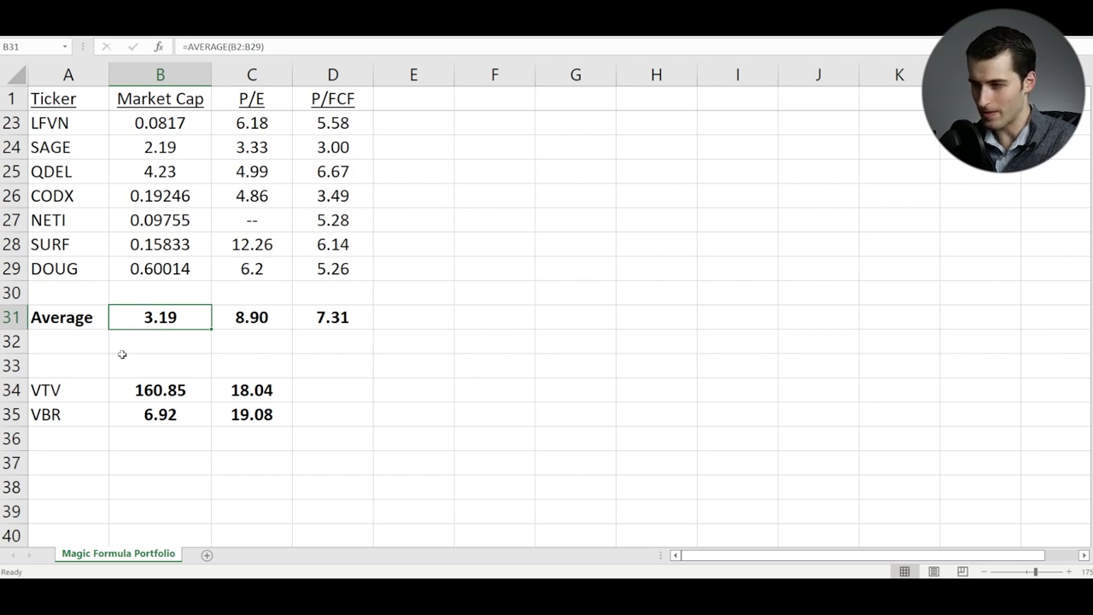
left_click(262, 322)
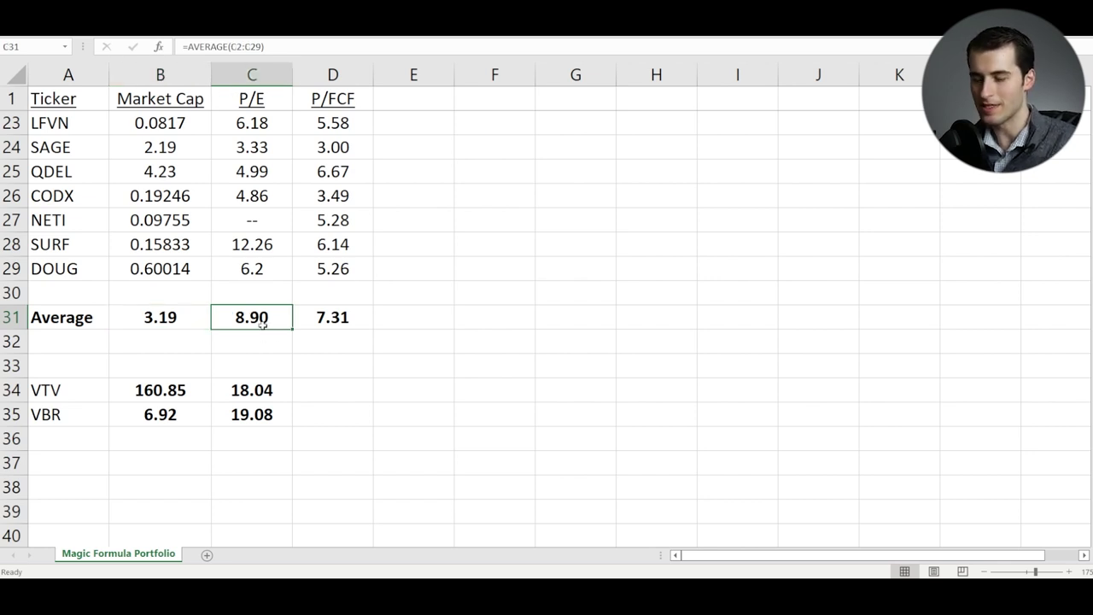
left_click(358, 320)
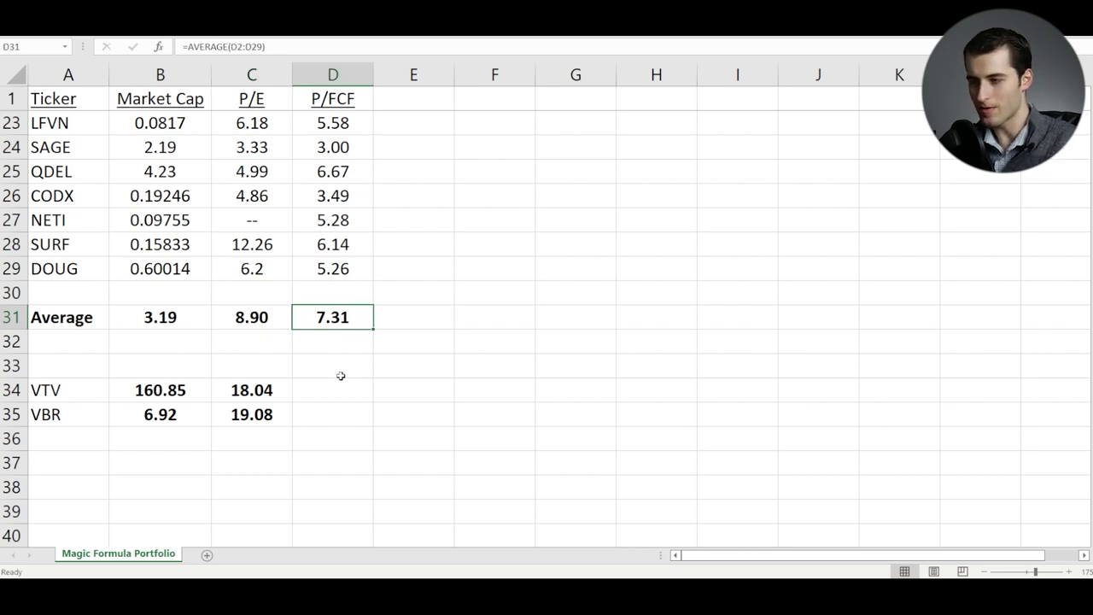
Select the VTV and VBR figures, including VTV's 18.04 P/E and VBR's 6.92 market cap.
left_click_drag(103, 383, 287, 412)
left_click(326, 412)
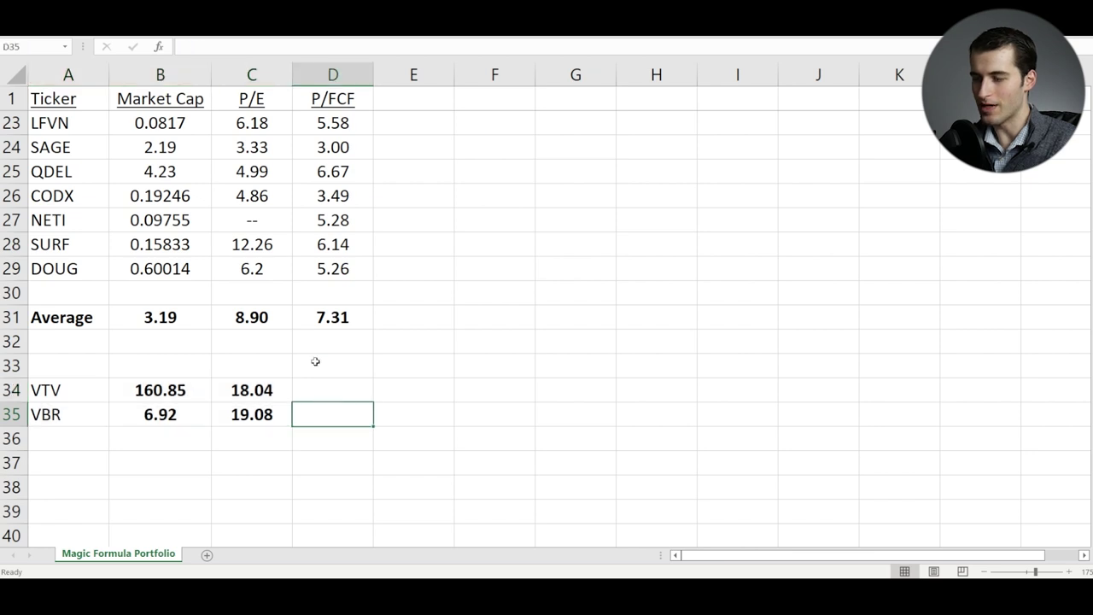
left_click_drag(263, 321, 295, 314)
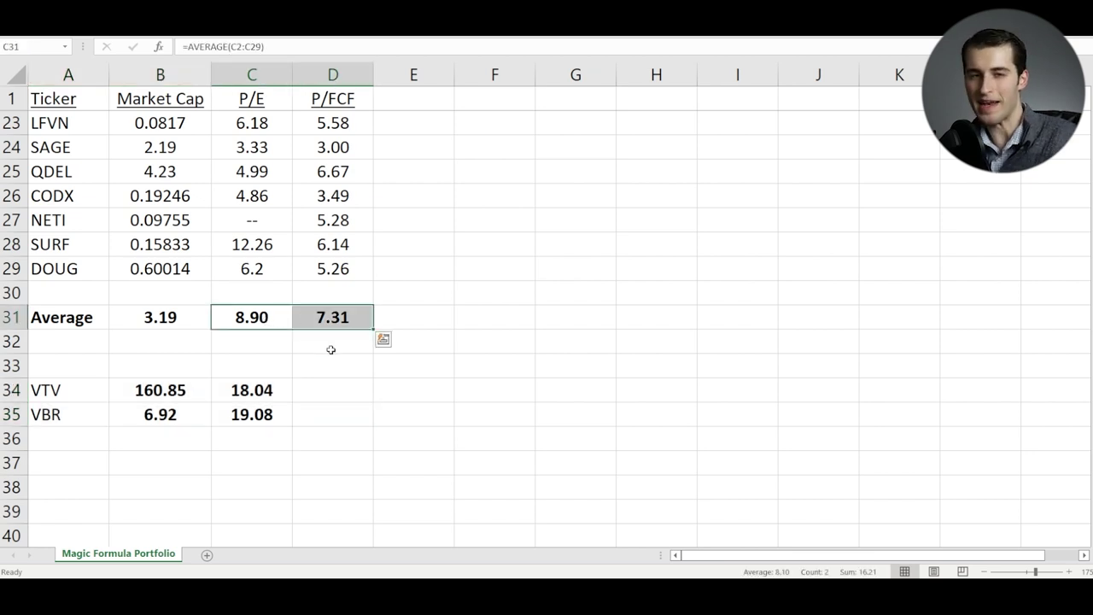
key("shift+Left")
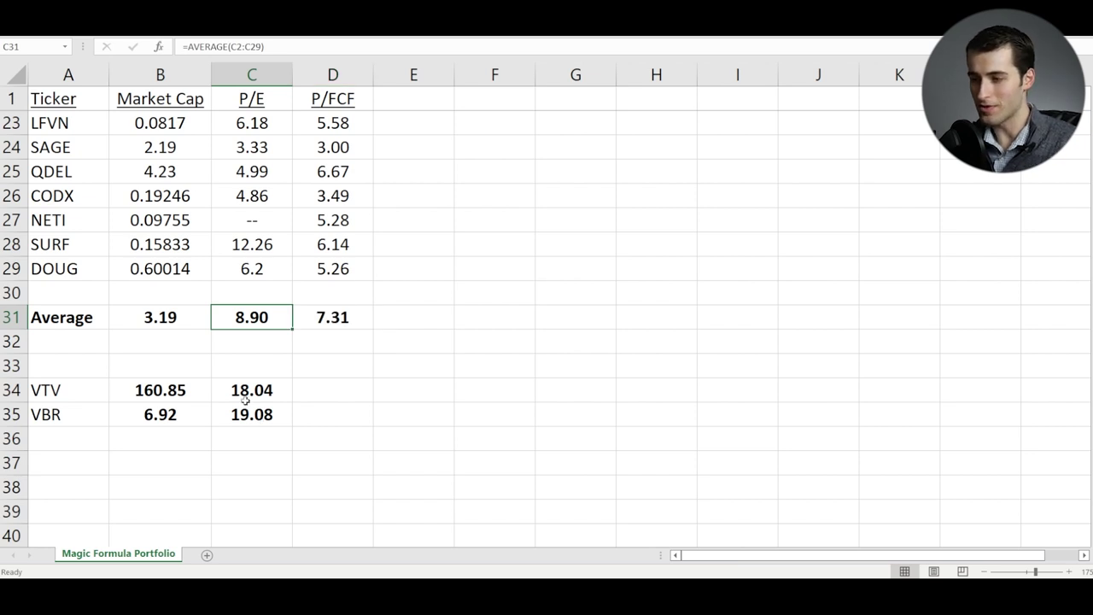
left_click(241, 396)
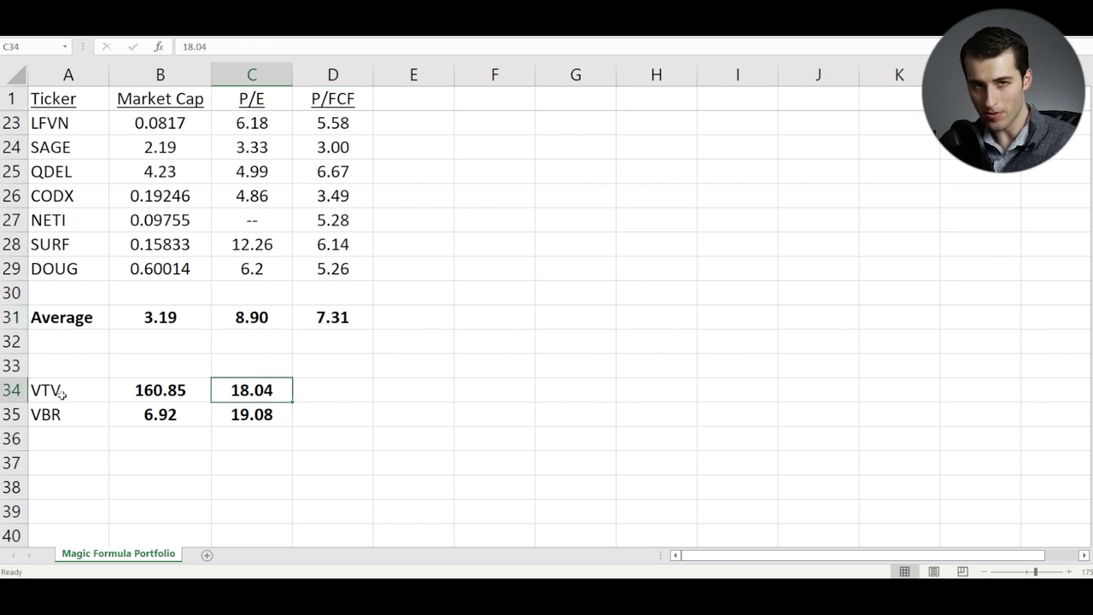
left_click(53, 412)
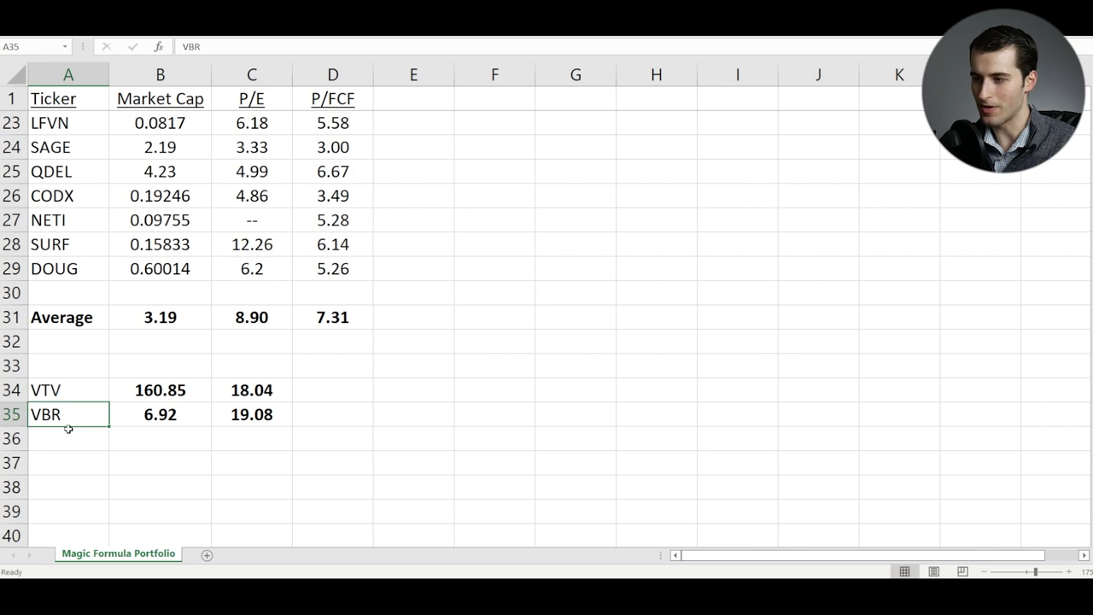
left_click(160, 411)
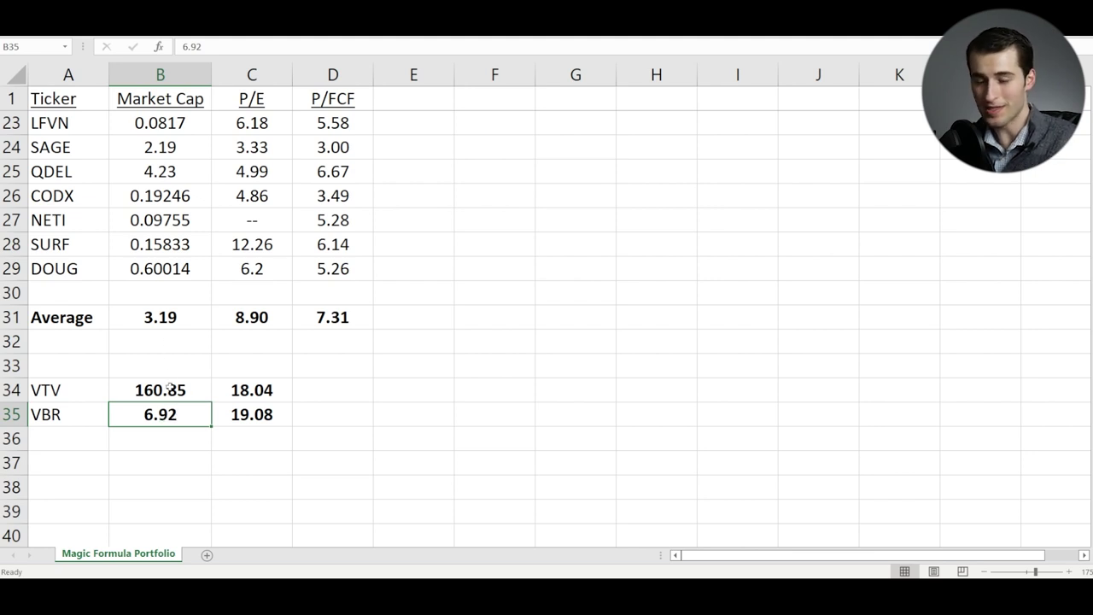
left_click(166, 322)
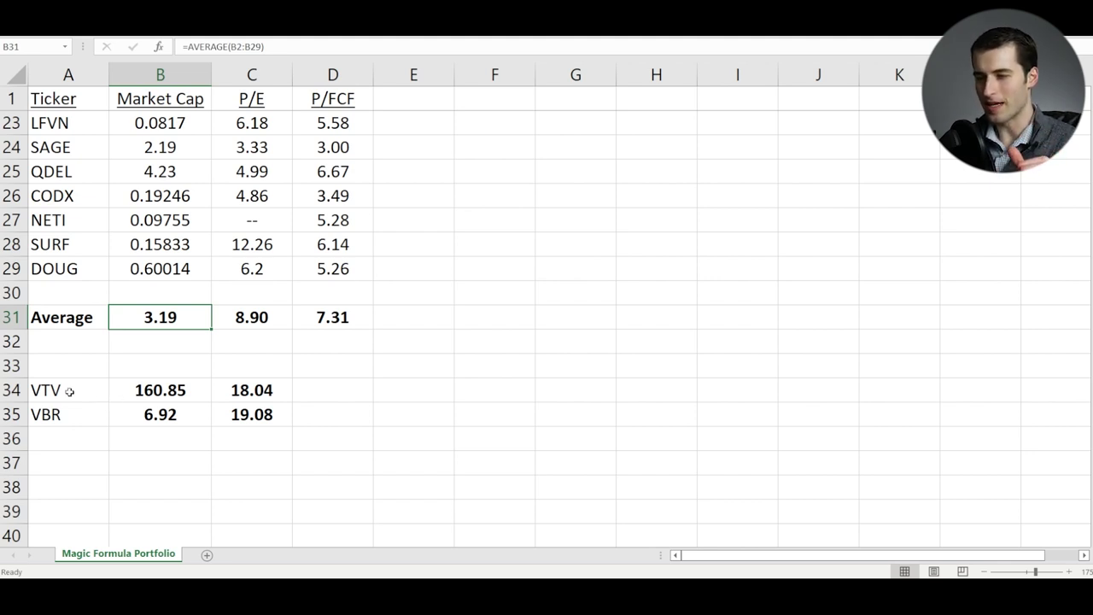
left_click_drag(70, 390, 254, 414)
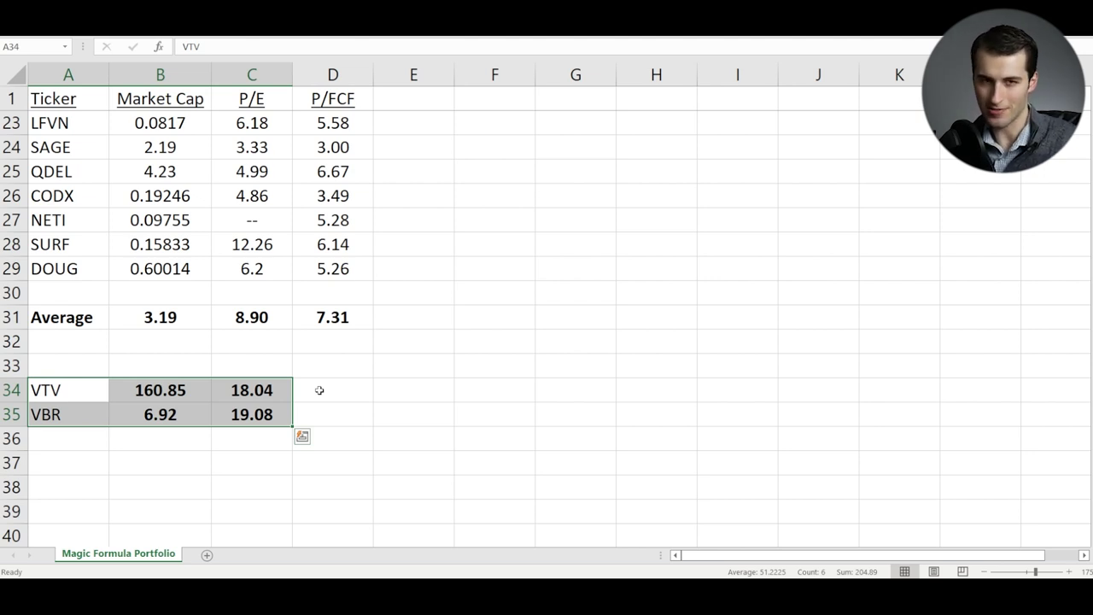
left_click(262, 319)
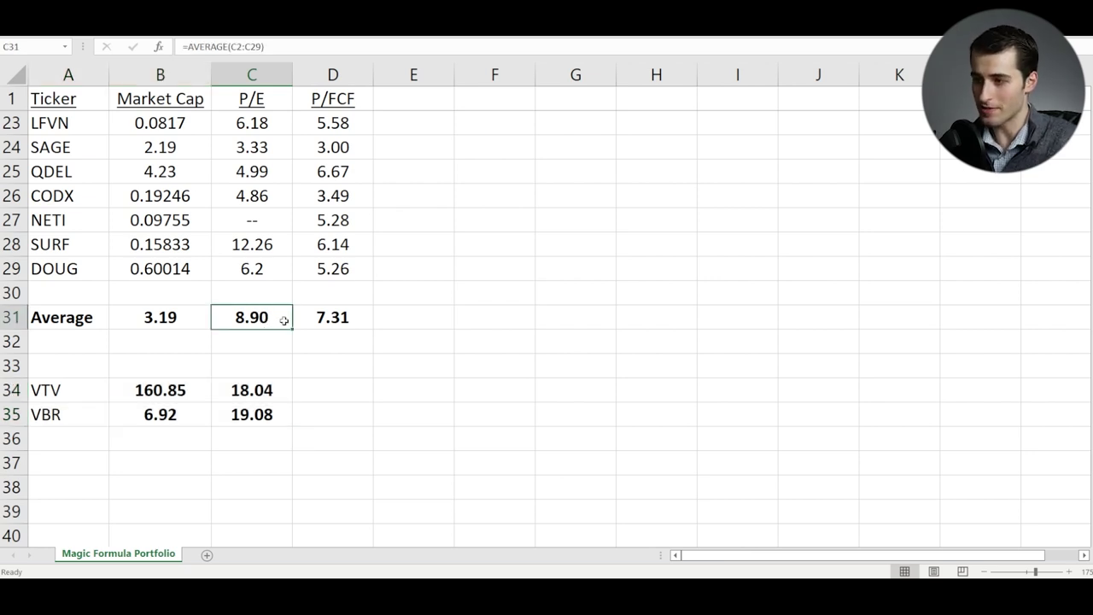
left_click(321, 312)
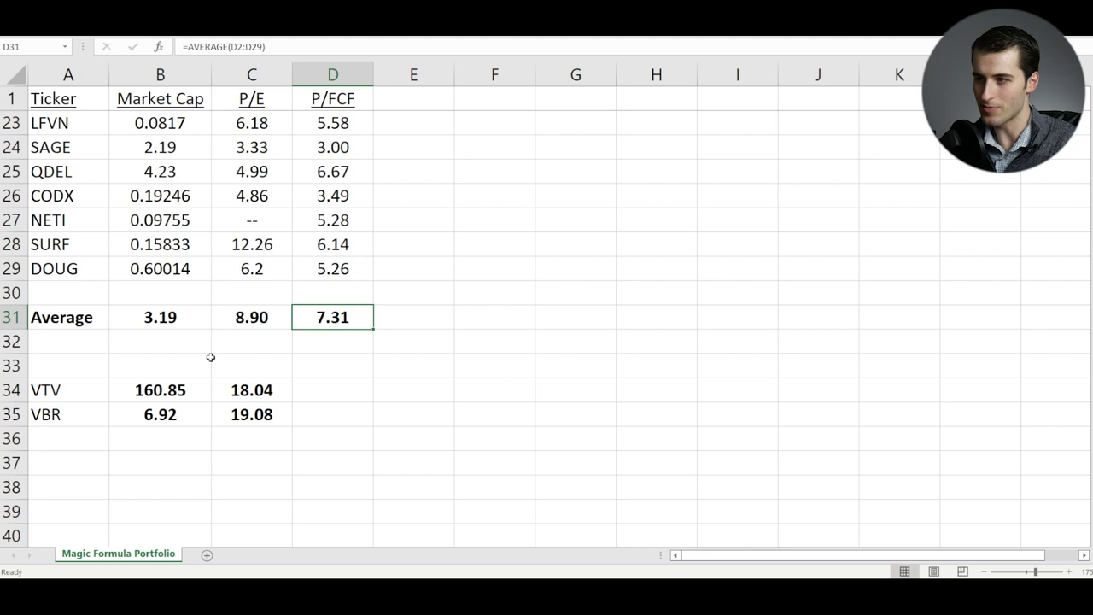
left_click(198, 318)
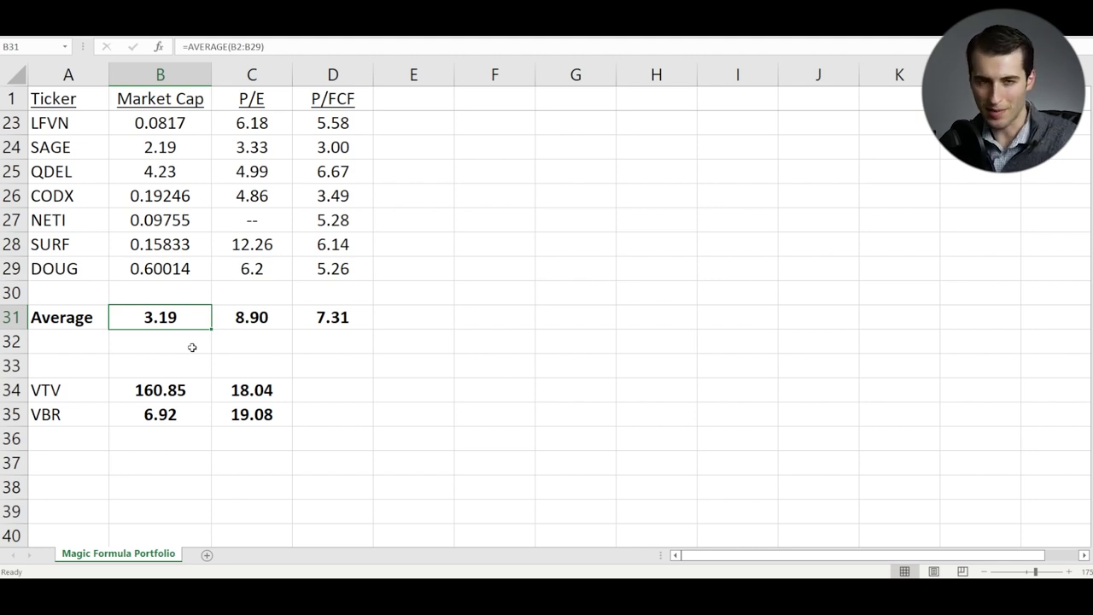
left_click(66, 361)
left_click_drag(81, 390, 81, 414)
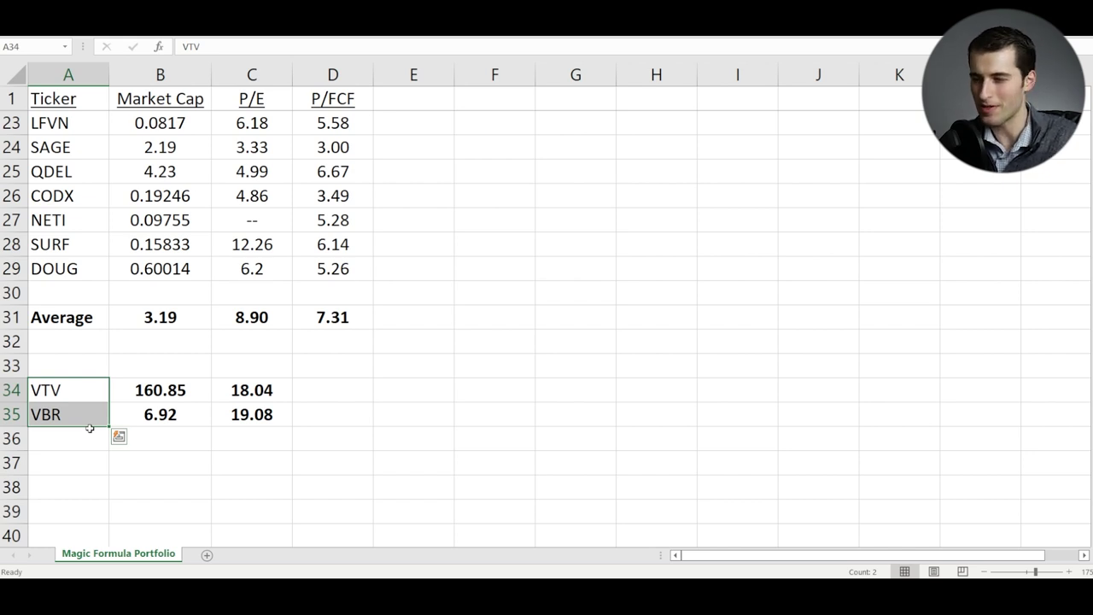
left_click_drag(267, 383, 266, 424)
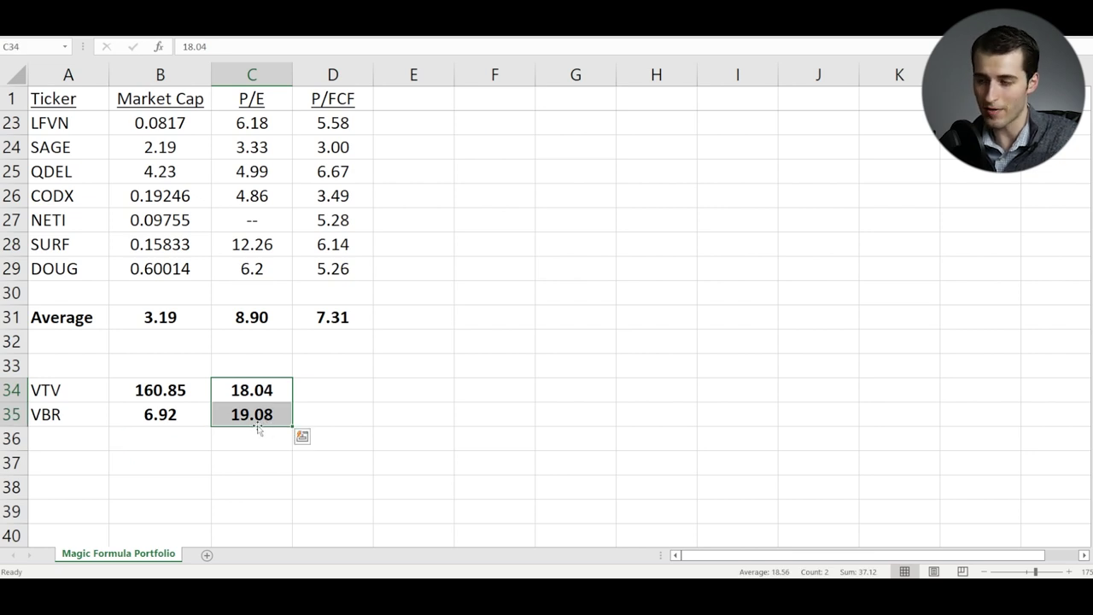
left_click(258, 322)
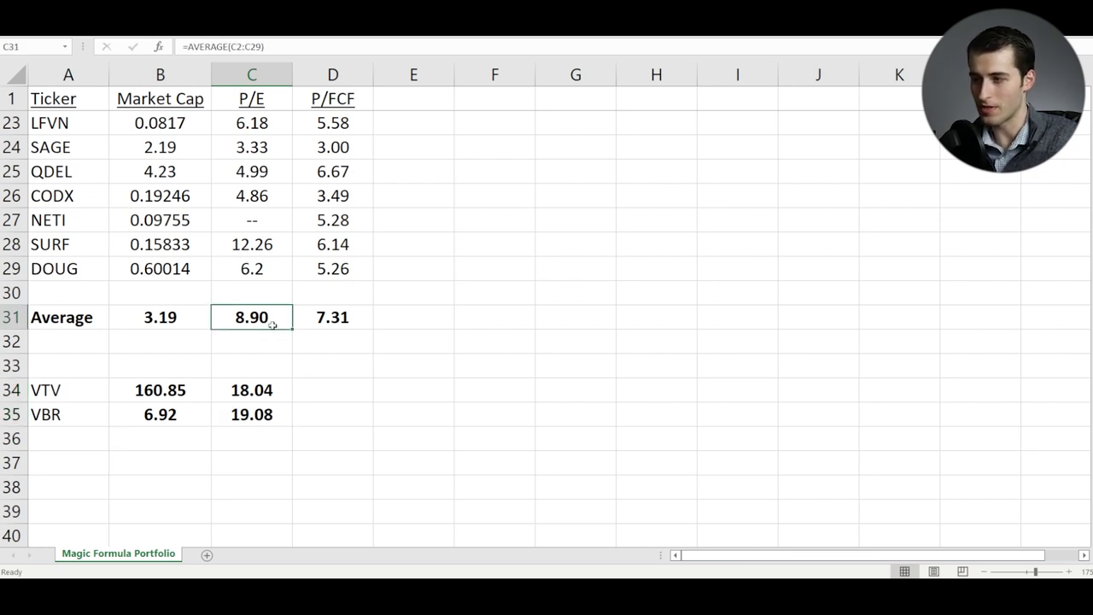